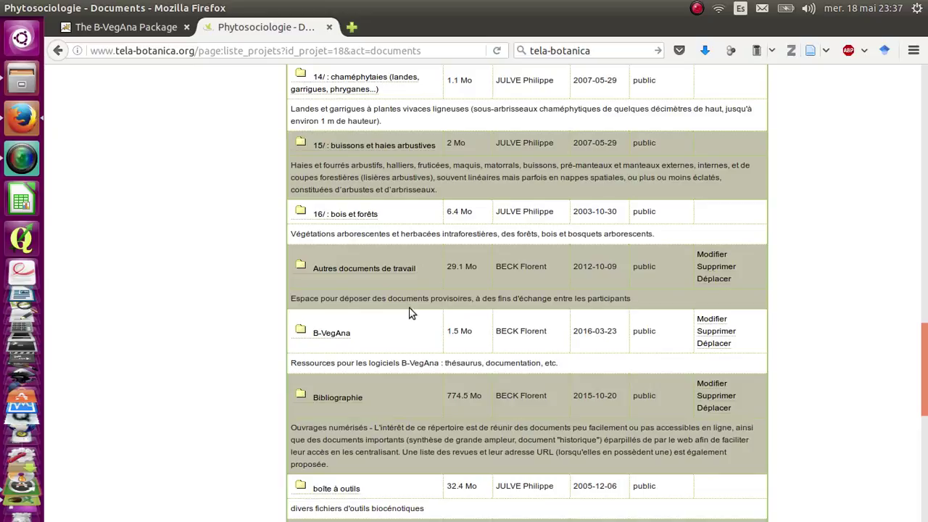
Open the thésaurus folder inside the B-VegAna folder of the Phytosociologie project documents.
click(331, 335)
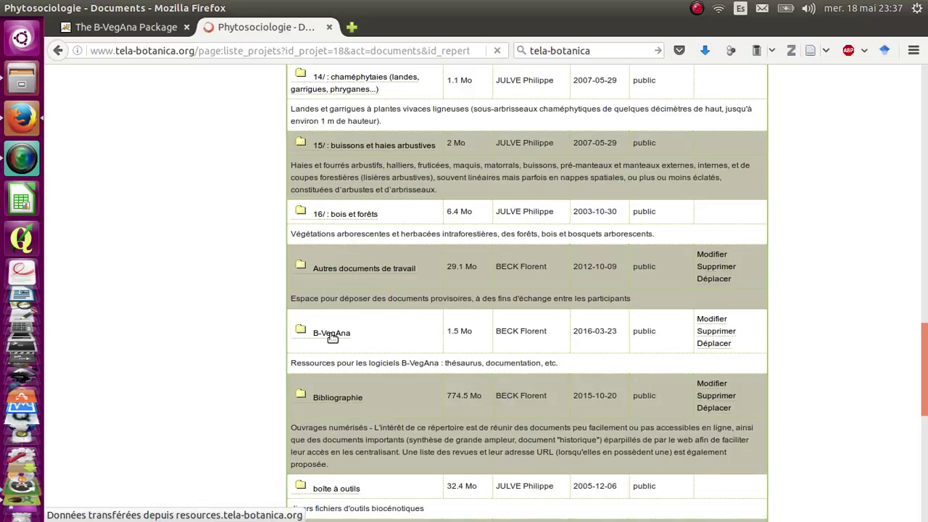
scroll(458, 382, down, 5)
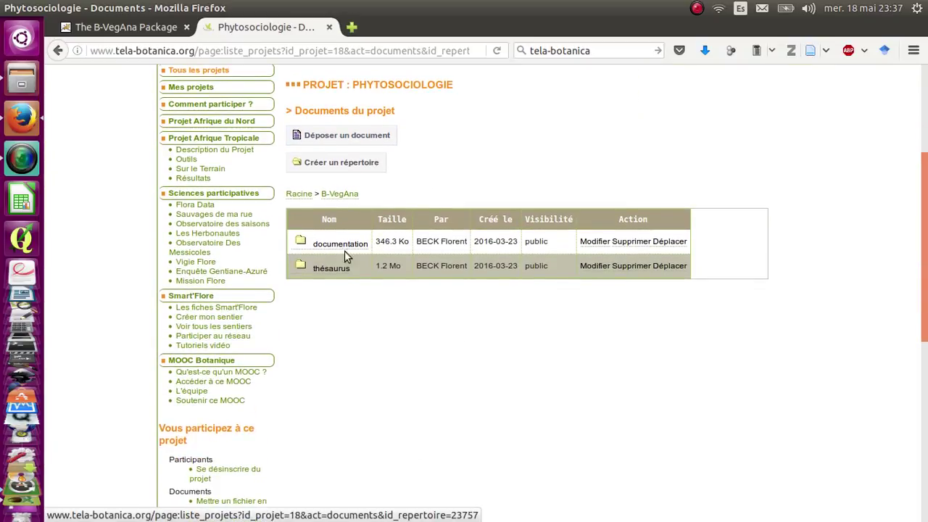
click(327, 270)
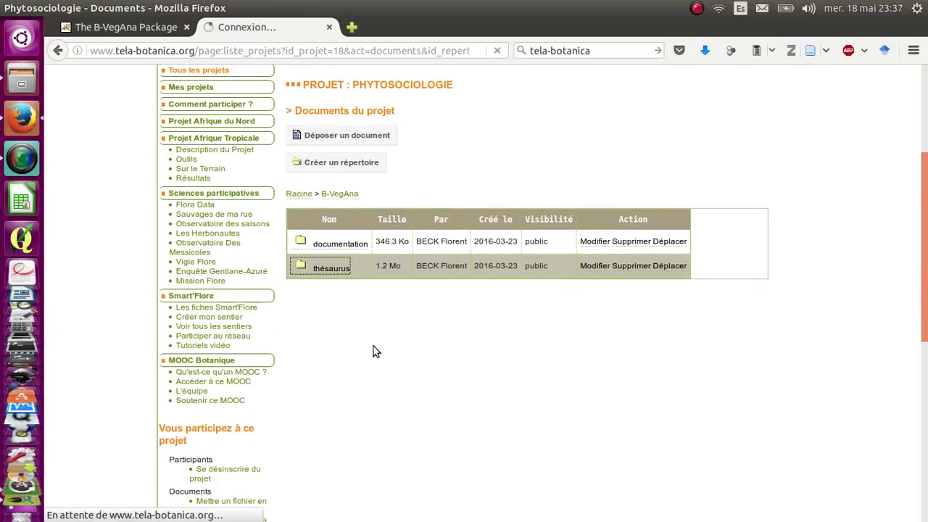
scroll(375, 348, down, 5)
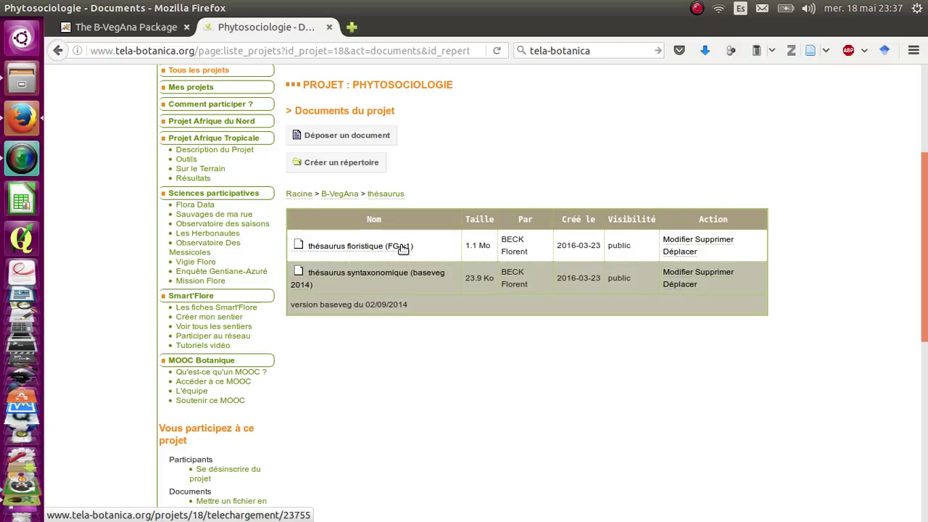
Download the "thésaurus floristique (FG-v1)" XML file into the GEPO folder under its suggested name.
right_click(348, 248)
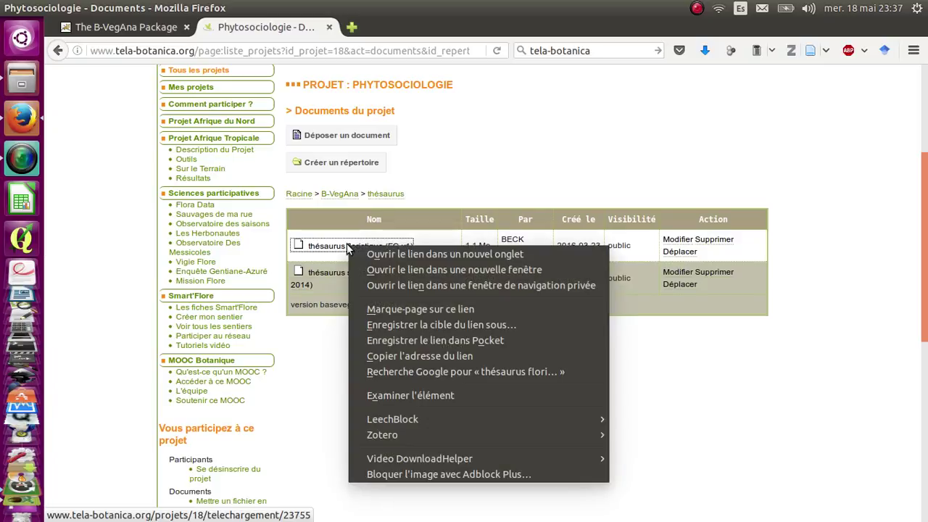
click(431, 325)
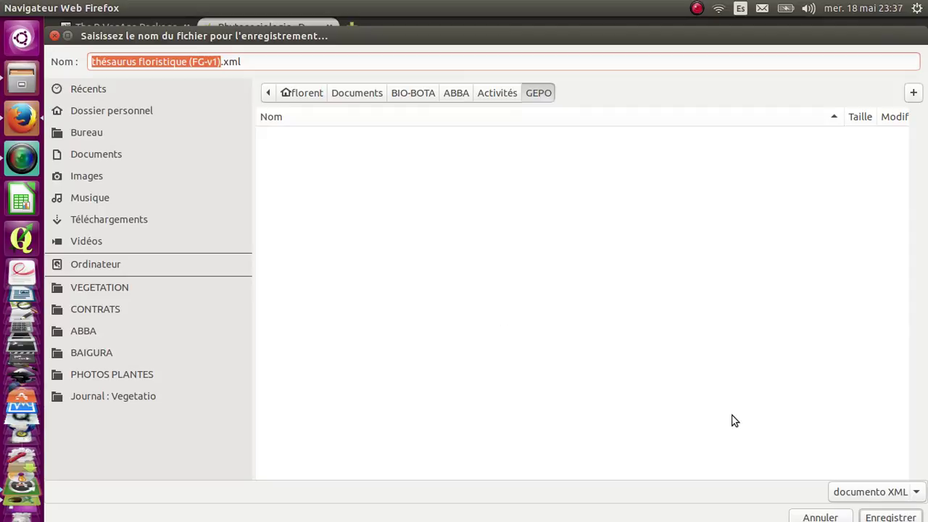
click(891, 517)
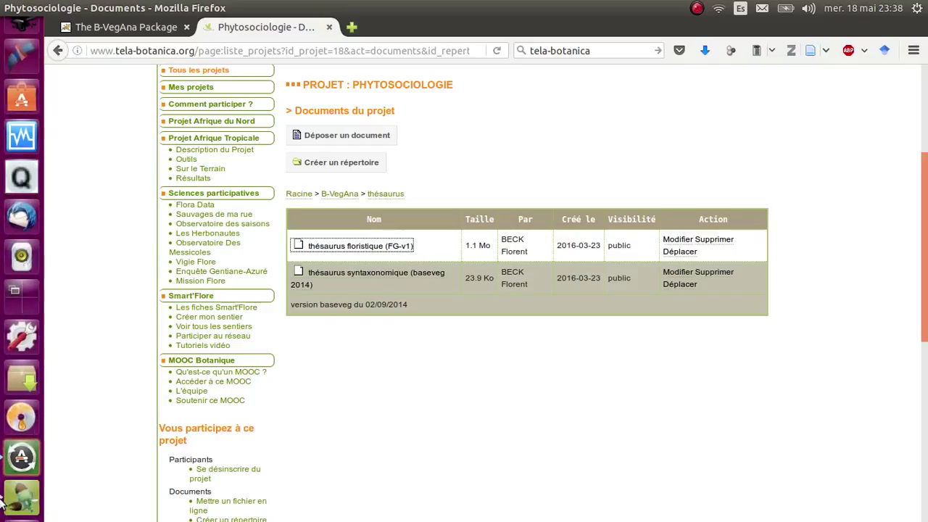
Switch to Quercus and load FloraGallica_v0-1.xml from the B-VegAna/Thesaurus folder as the new project's taxon thesaurus.
click(23, 502)
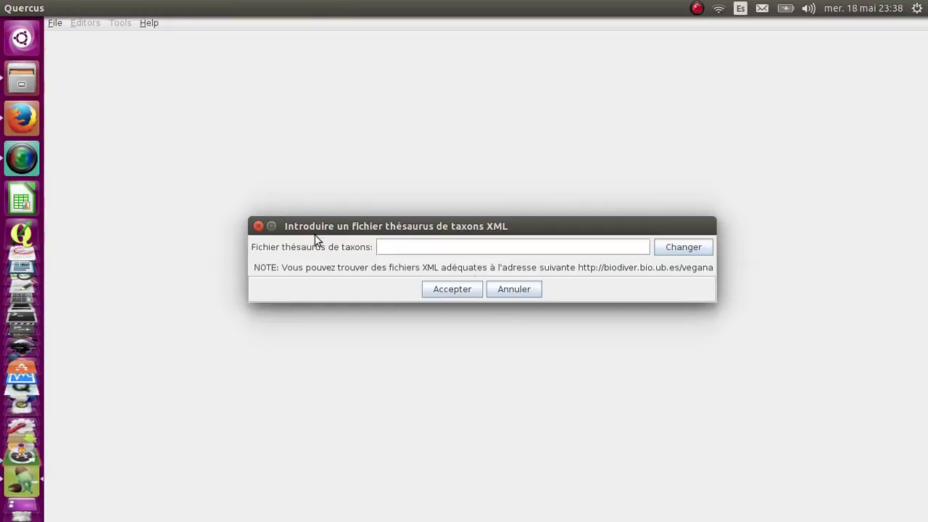
click(683, 250)
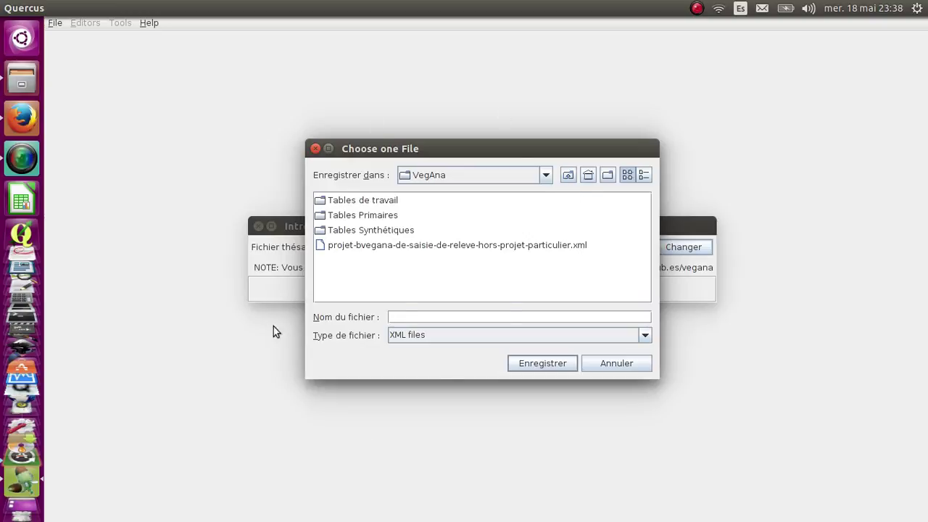
click(568, 175)
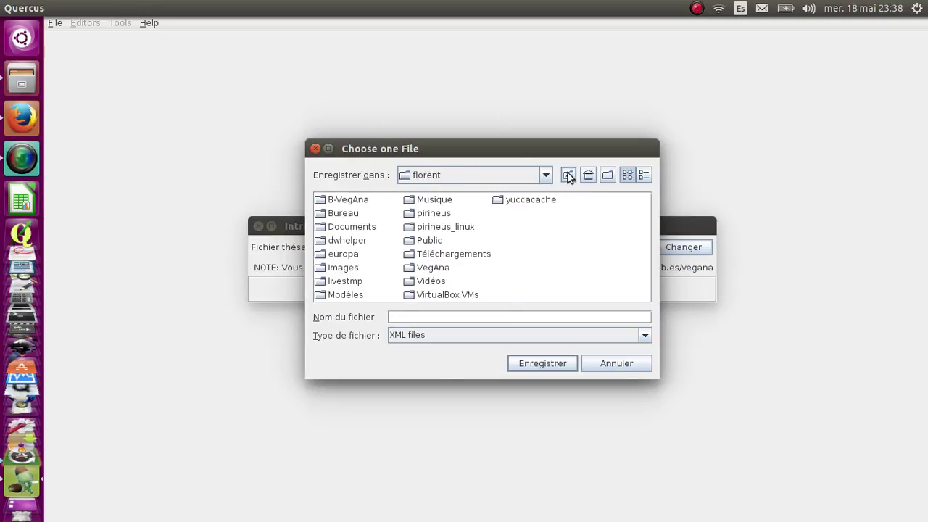
double_click(328, 200)
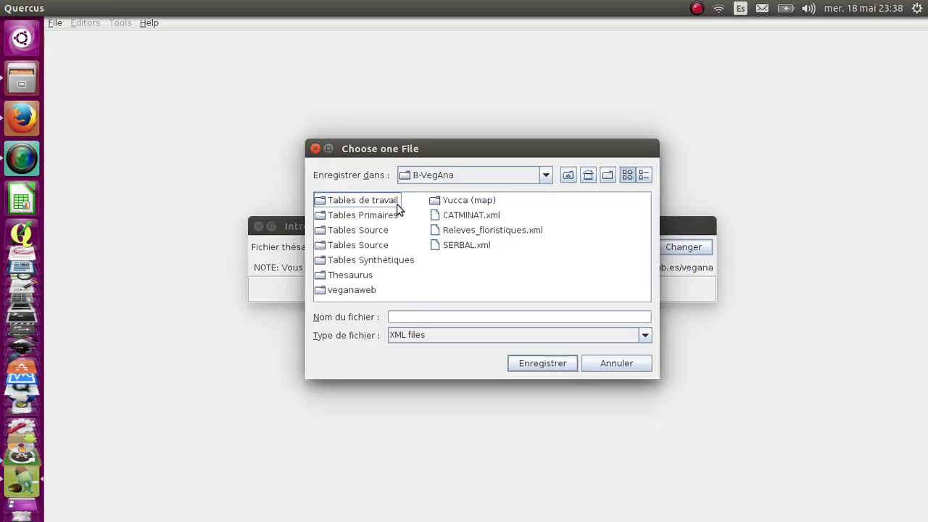
double_click(355, 275)
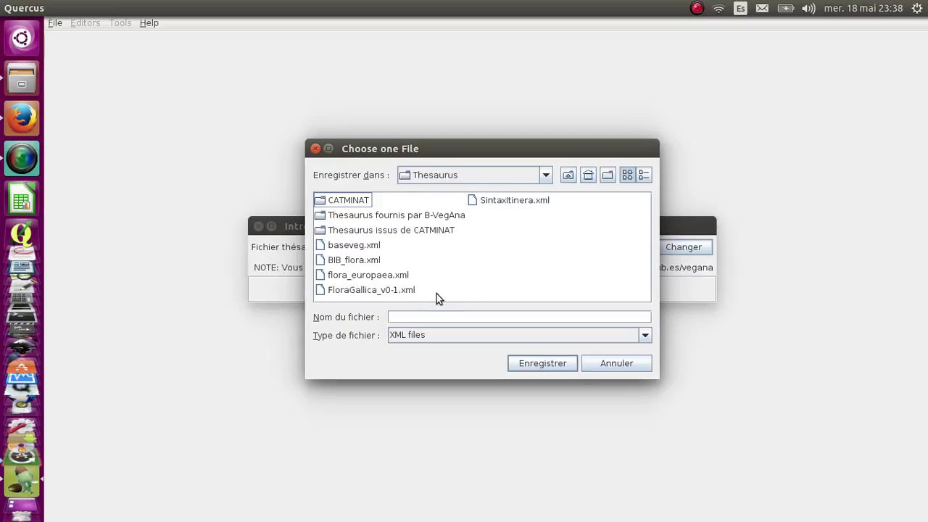
double_click(341, 290)
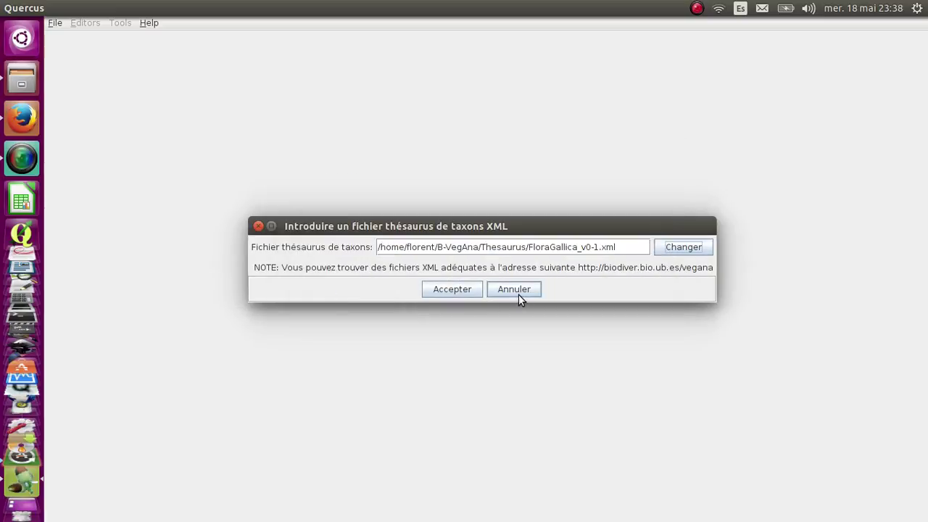
click(452, 293)
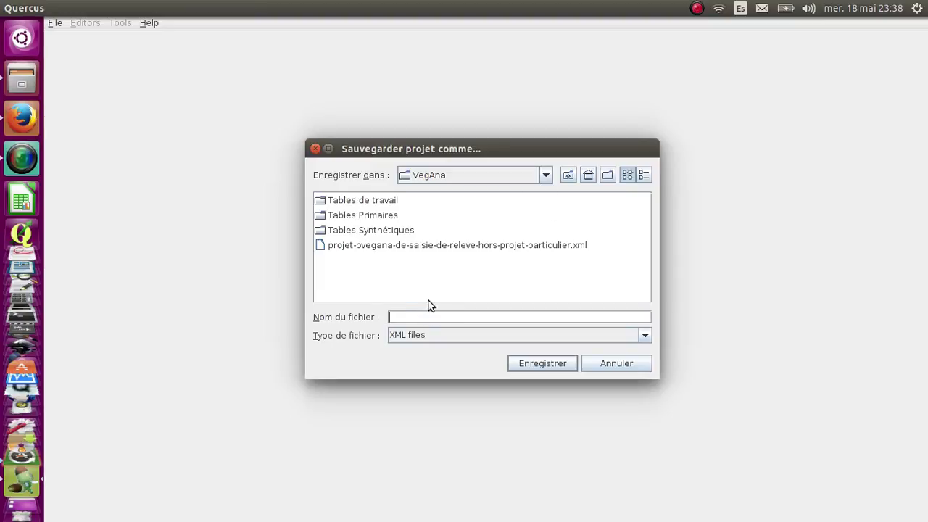
Save the new project as test in the VegAna folder, declining to change the advanced options.
text(ts)
key(BackSpace)
text(st)
click(562, 364)
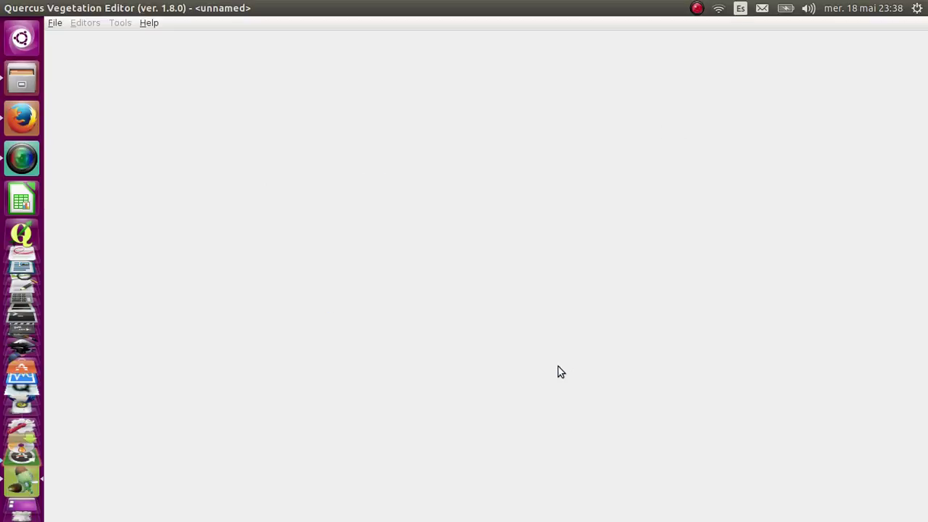
click(482, 283)
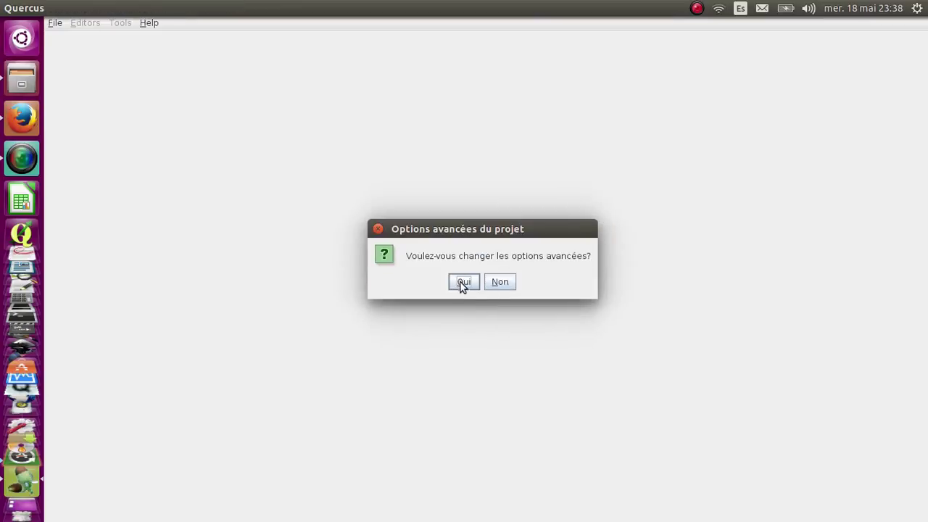
click(500, 284)
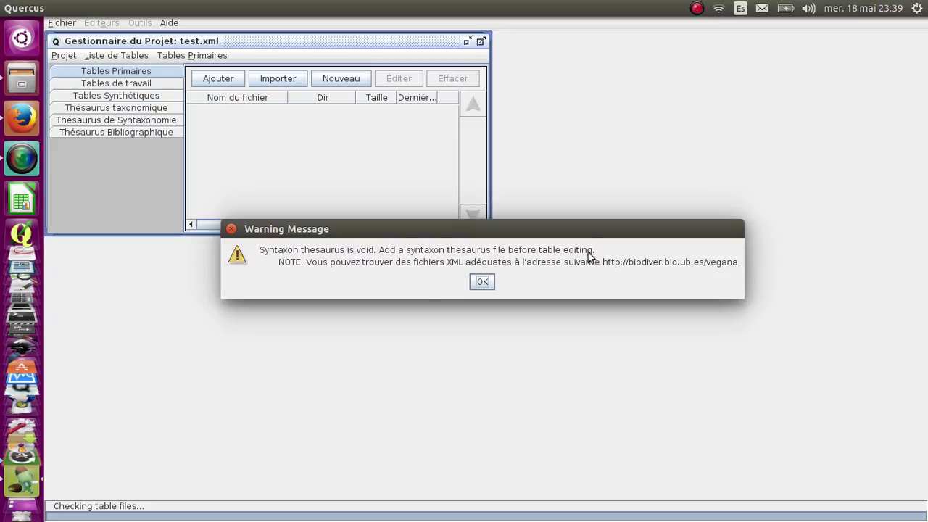
click(483, 283)
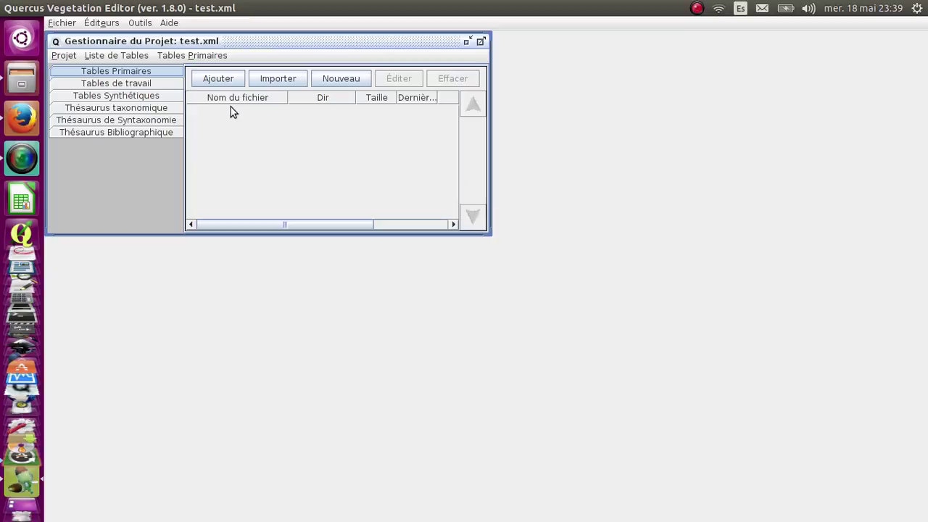
click(70, 25)
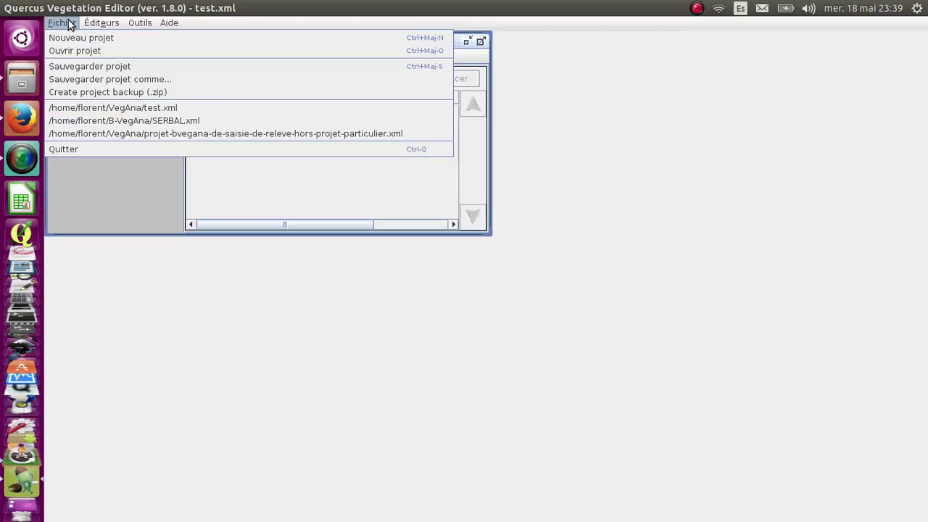
mouse_move(96, 25)
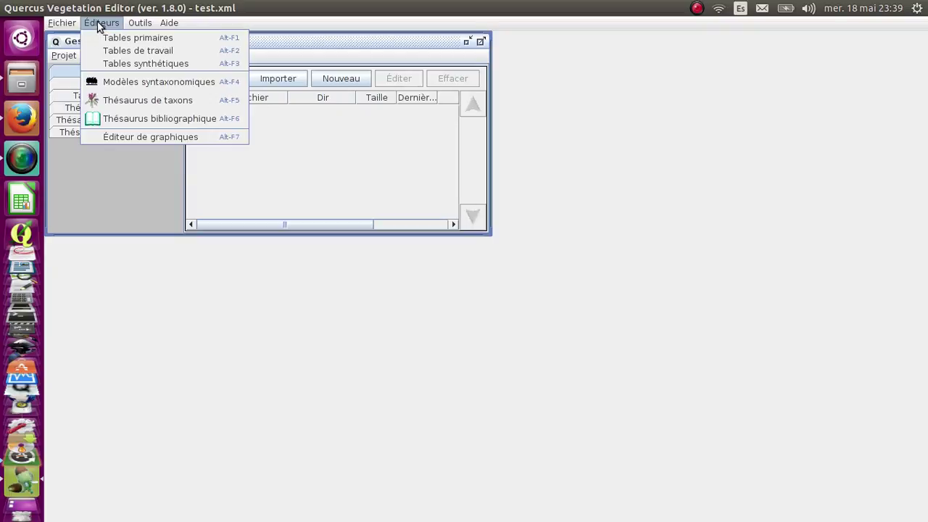
mouse_move(138, 25)
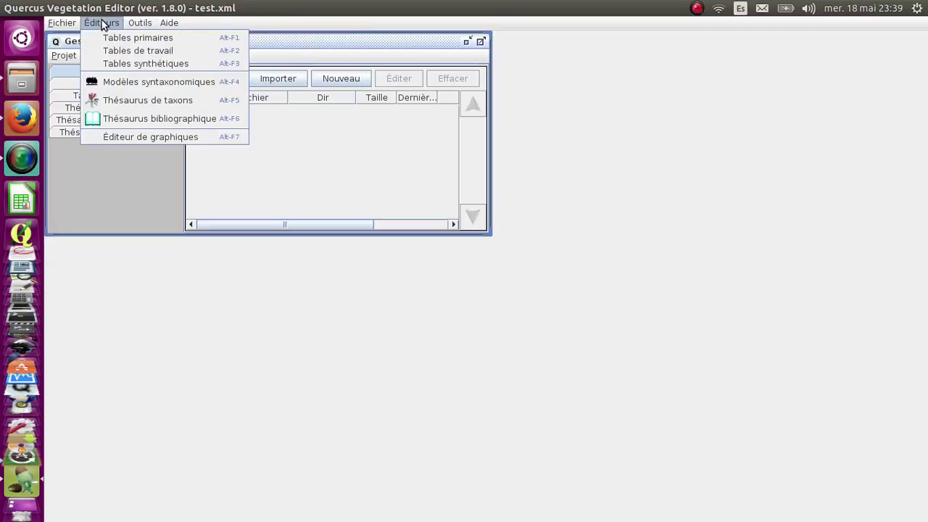
mouse_move(62, 23)
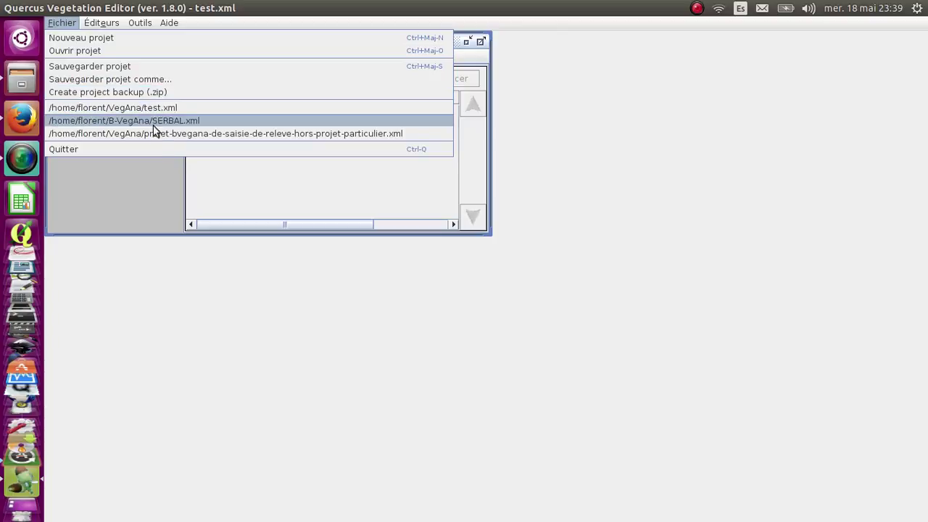
click(229, 201)
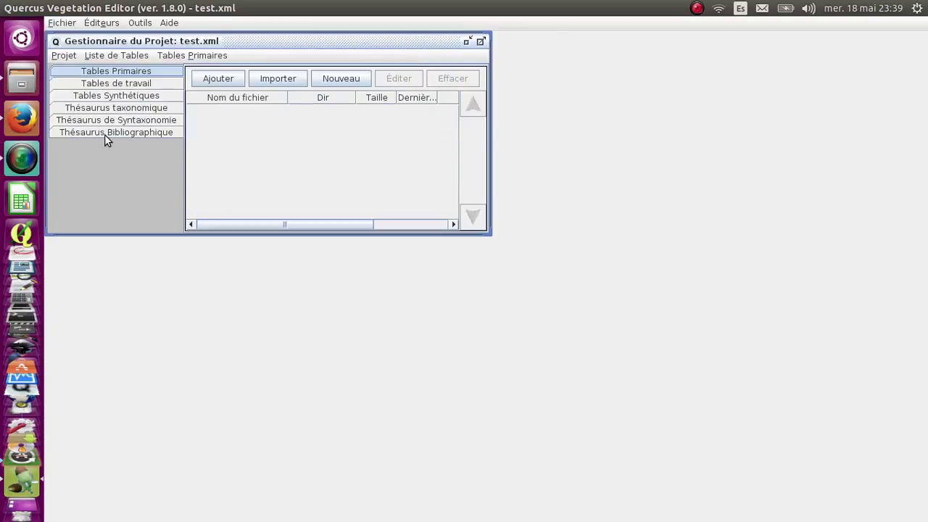
In the project options, set the syntaxonomic thesaurus to Thesaurus/baseveg.xml and reload the information sources.
click(64, 53)
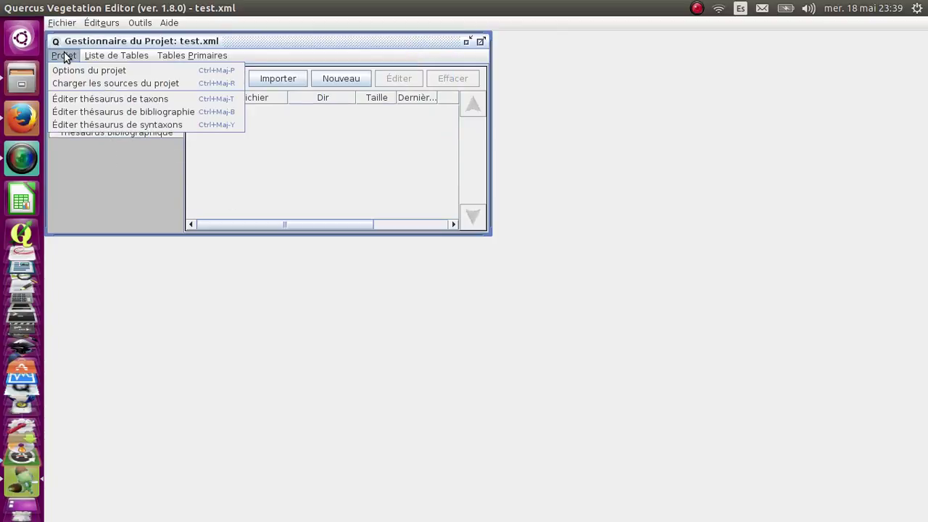
click(113, 72)
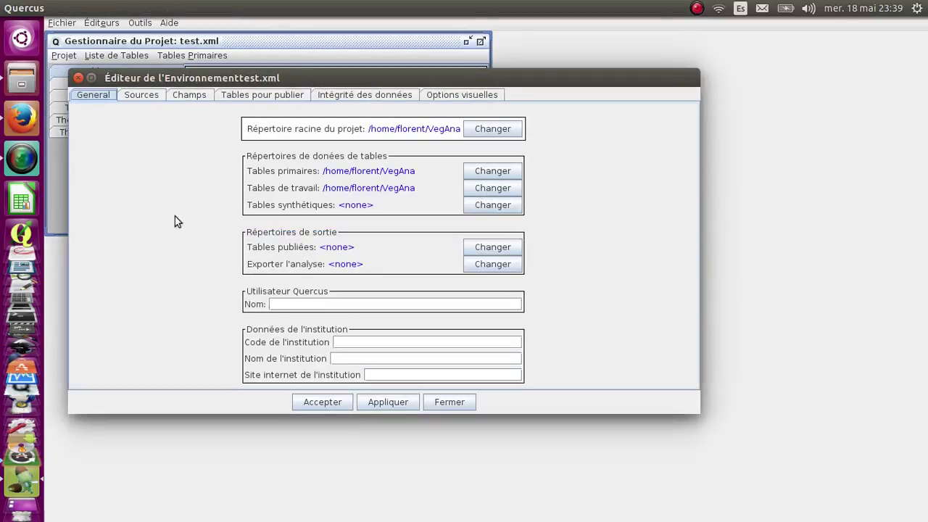
click(133, 95)
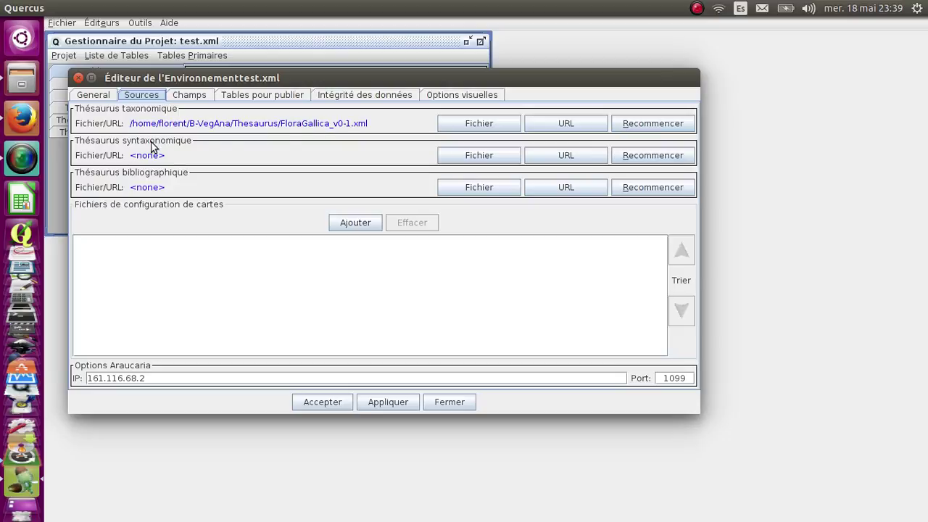
click(462, 157)
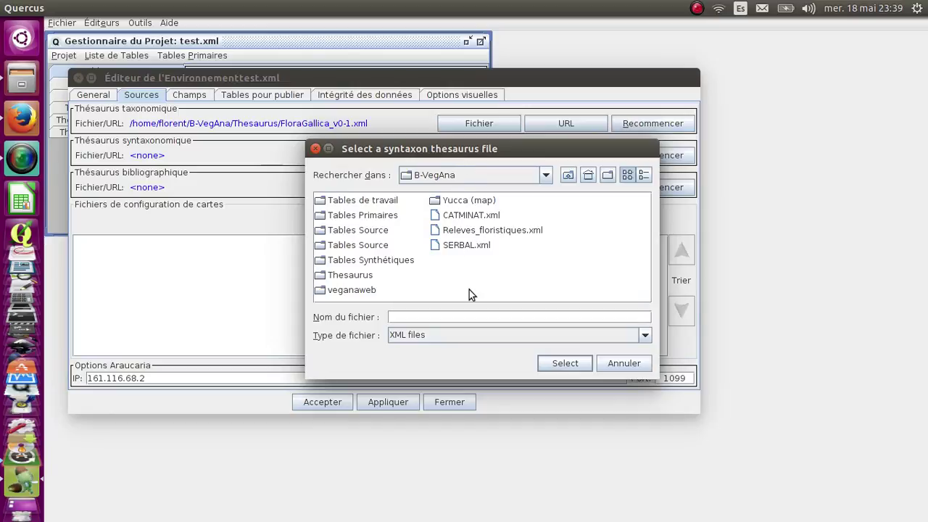
double_click(351, 277)
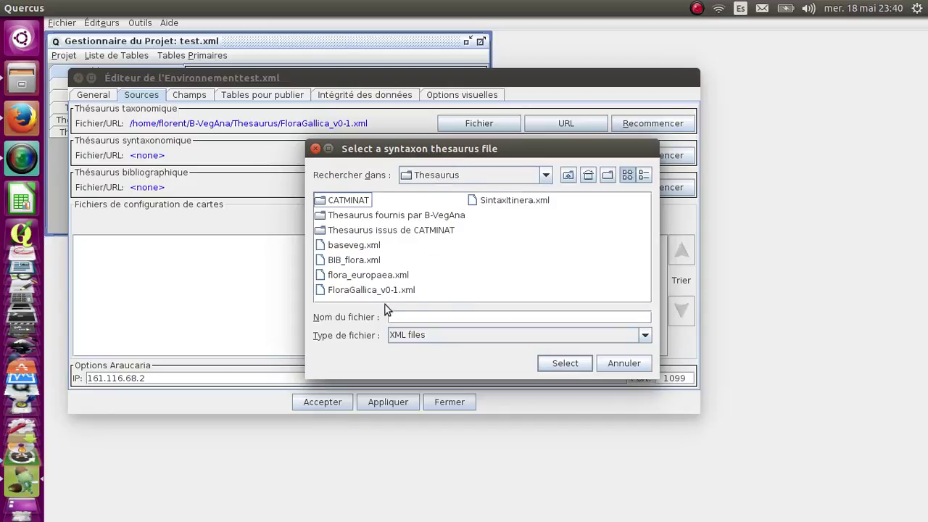
double_click(352, 247)
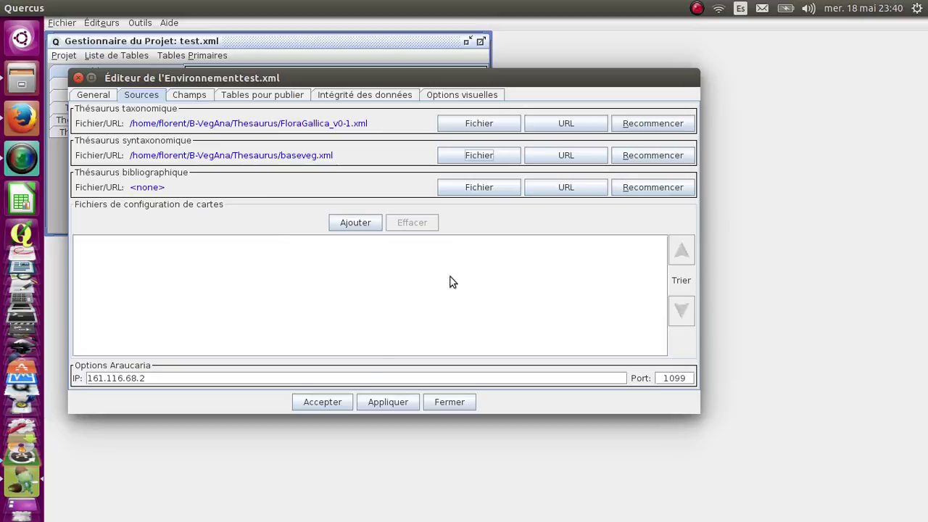
click(323, 402)
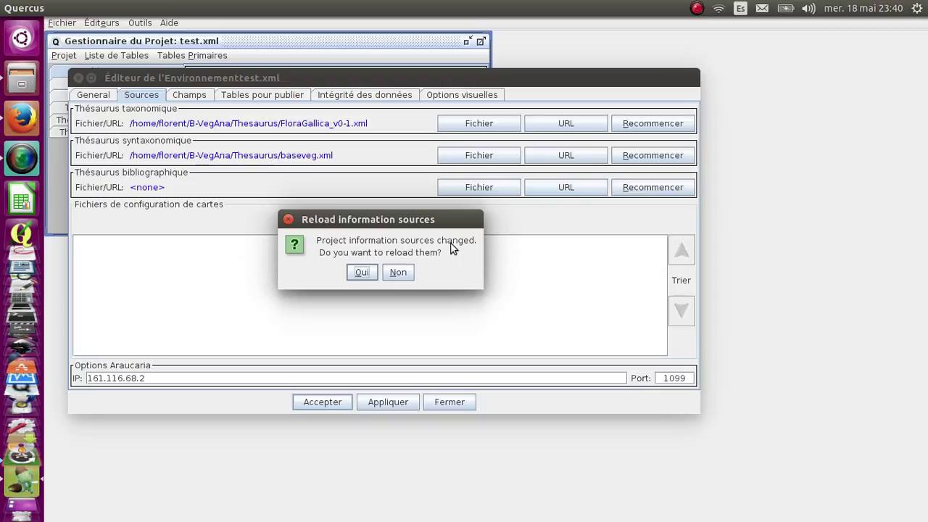
click(360, 272)
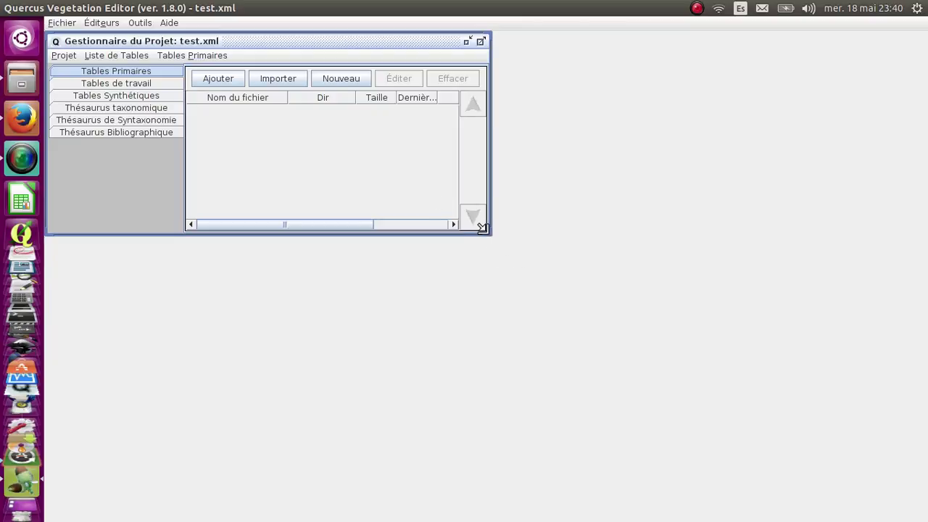
Enlarge the project manager window, then create a new primary table and save it as table-test in the VegAna folder.
drag(482, 227, 627, 327)
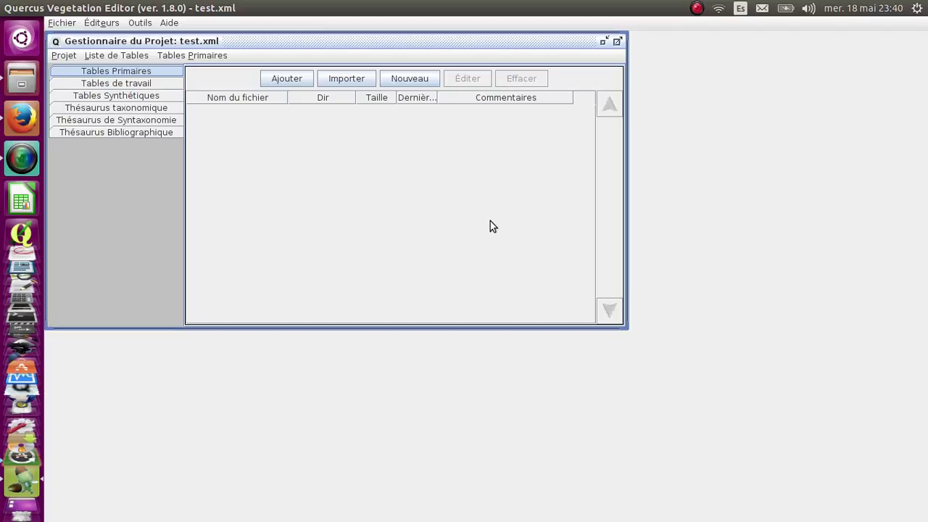
click(418, 81)
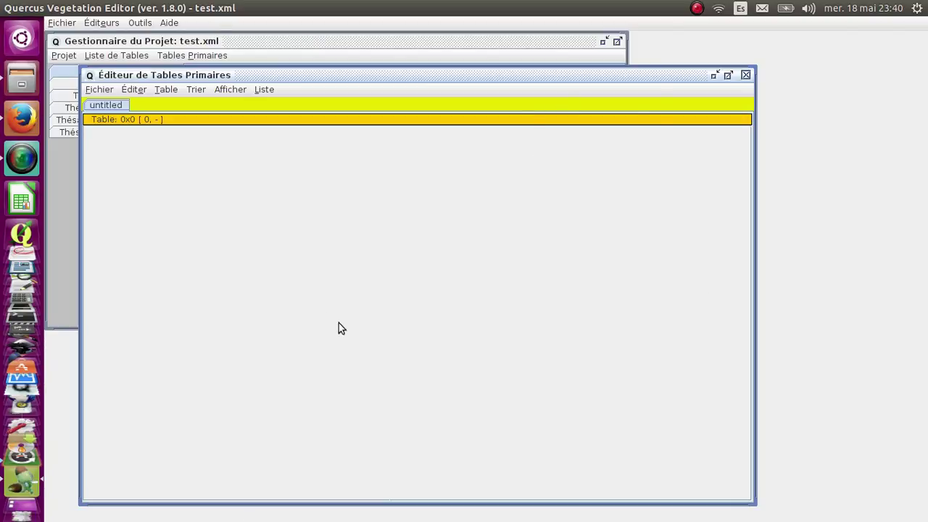
key(ctrl+s)
text(table-test)
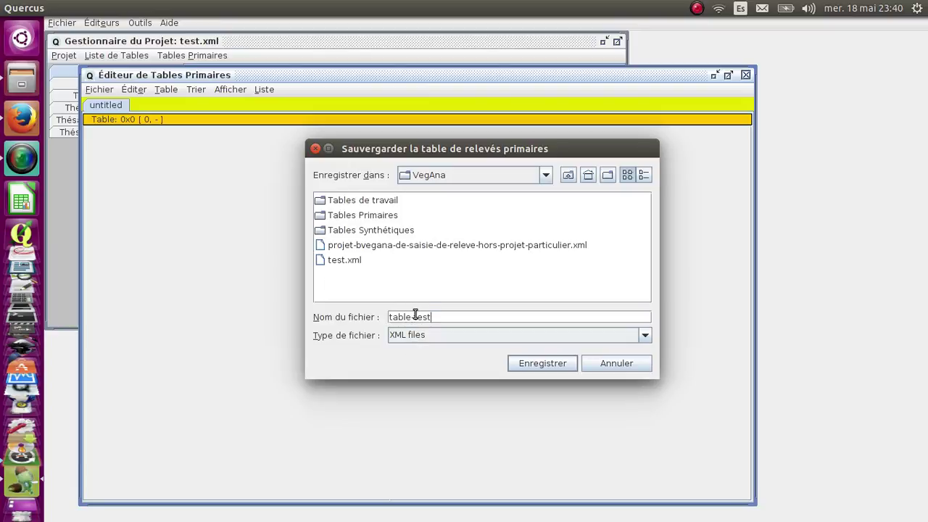
key(Return)
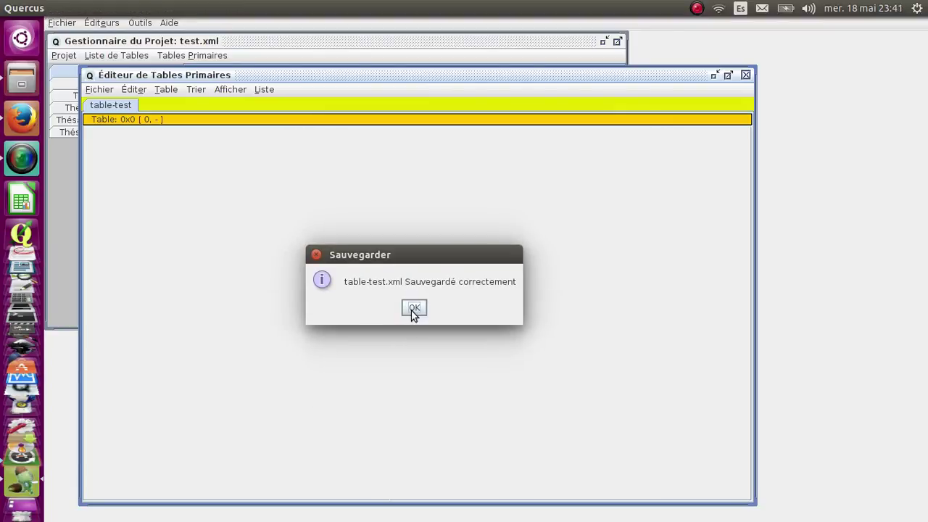
Add a new Braun-Blanquet type relevé with the code 20160518-FB01P to the table-test table.
click(413, 309)
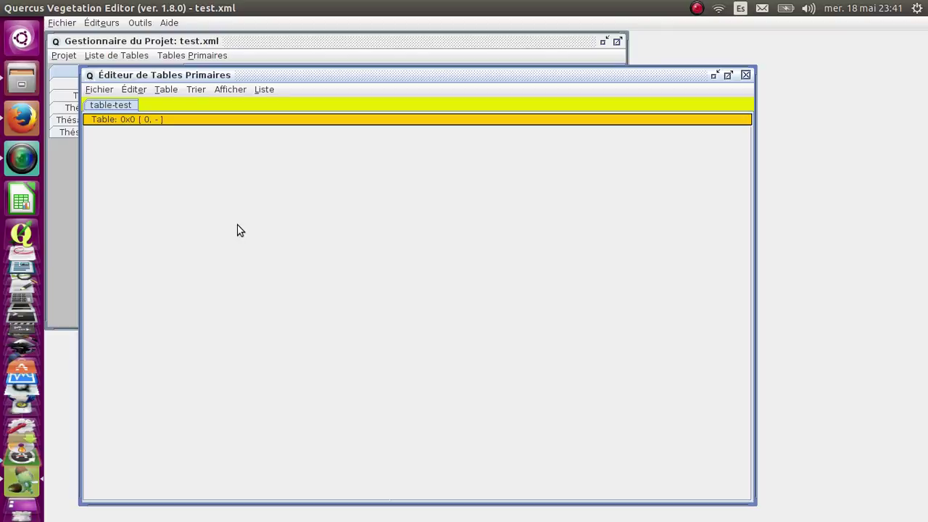
click(102, 89)
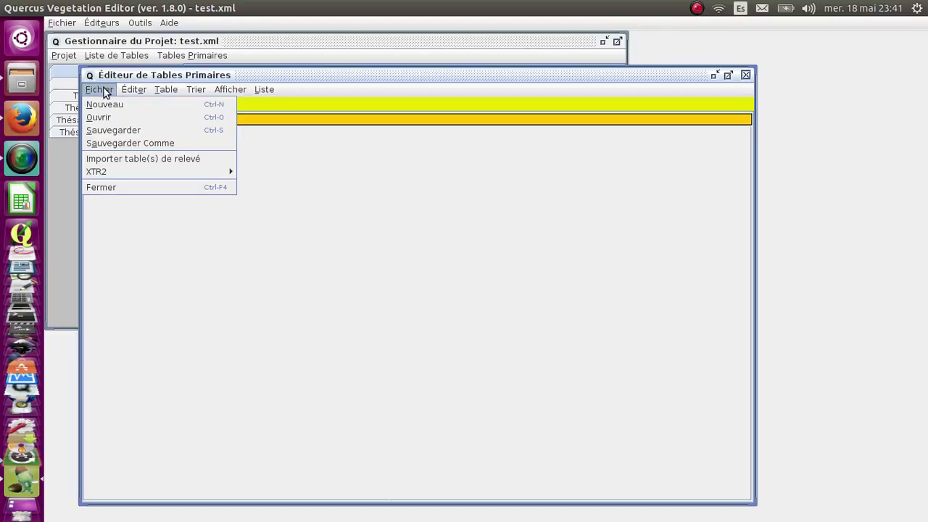
mouse_move(133, 89)
mouse_move(174, 121)
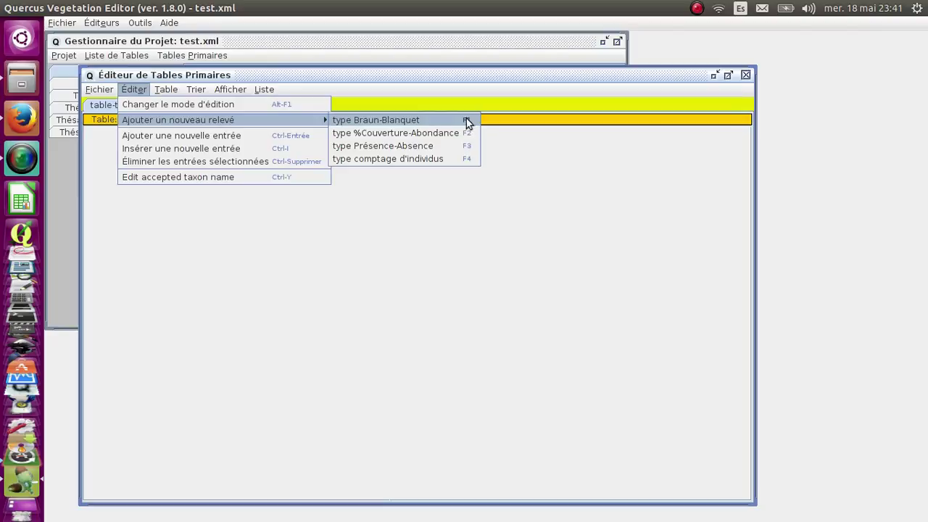
click(623, 254)
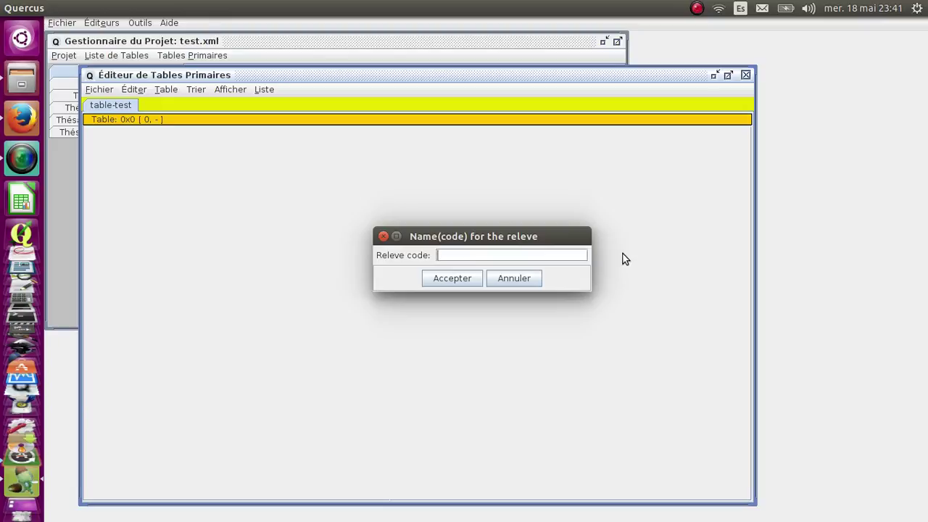
drag(537, 240, 447, 232)
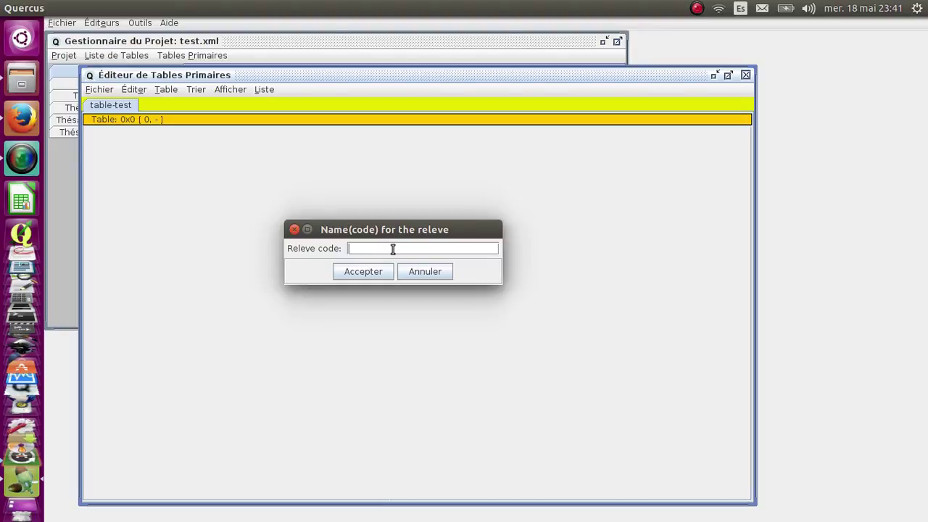
text(20160518-FB01P)
click(393, 249)
text(-)
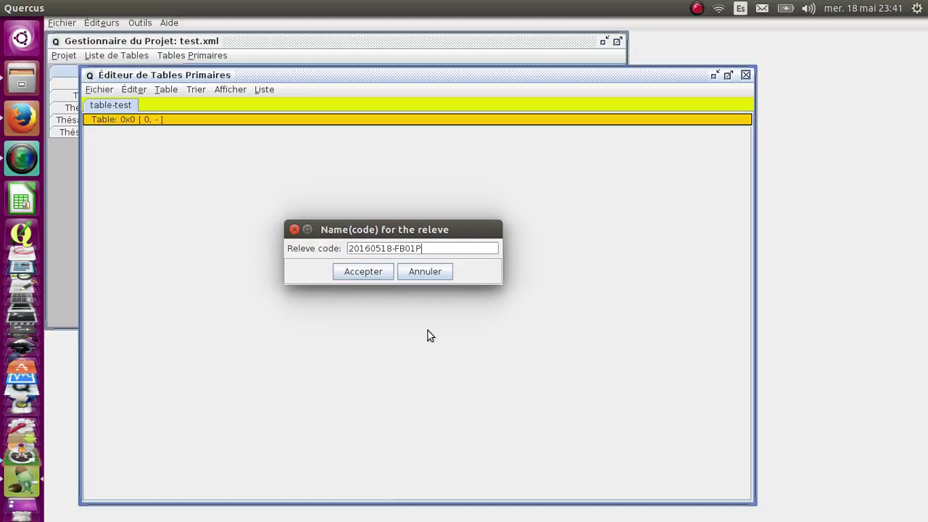
click(360, 273)
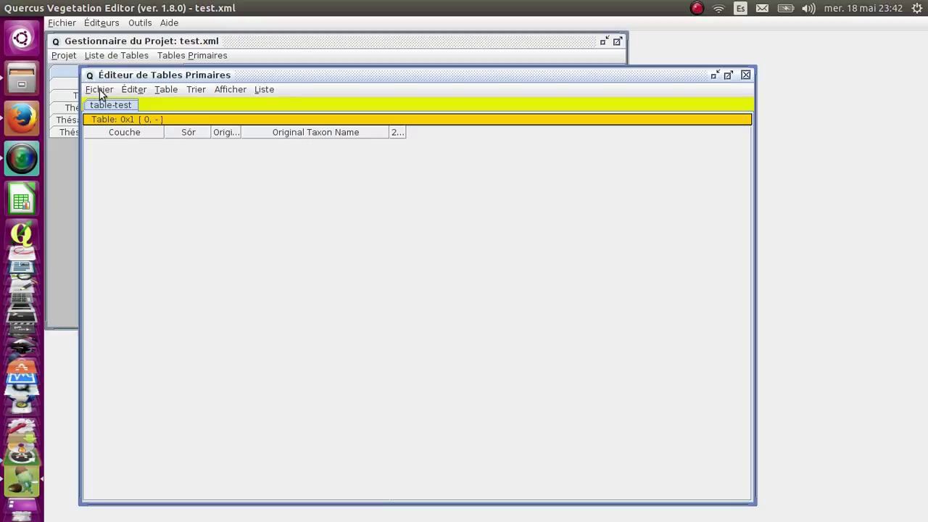
Change the editing mode to the single-relevé view and add a taxon entry for Urtica dioica L., looked up with Urt dio.
click(134, 91)
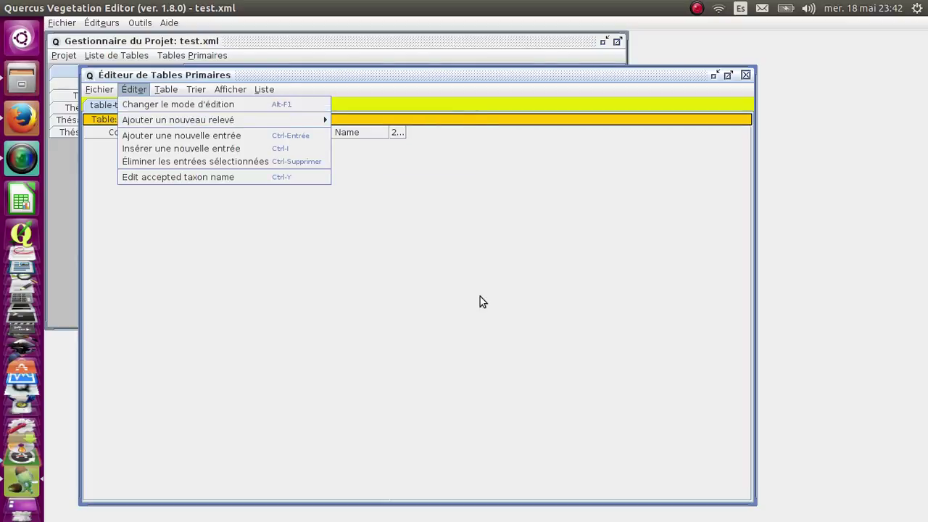
click(139, 106)
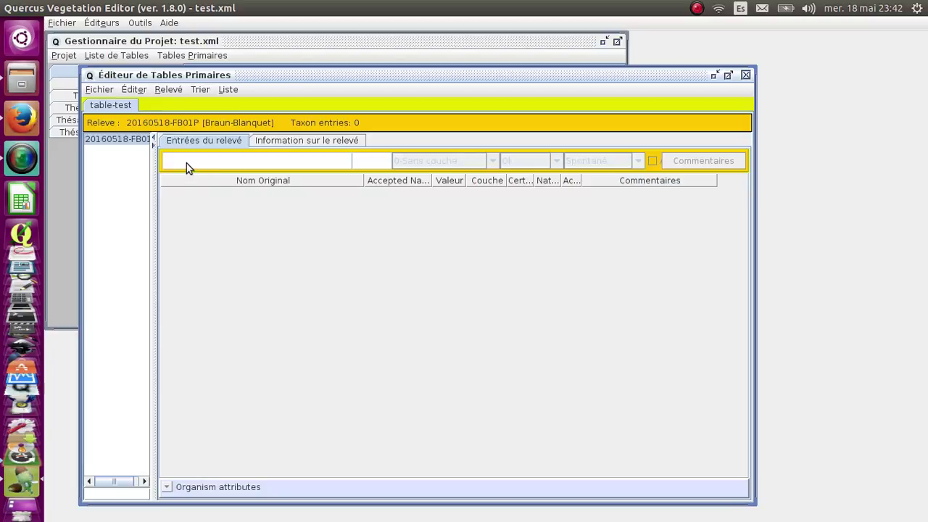
click(232, 162)
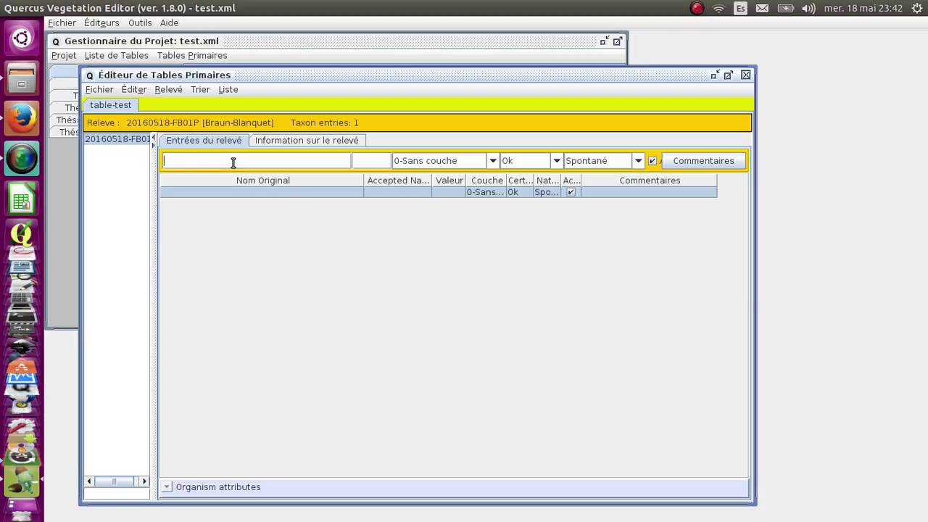
text(Urt dic)
key(BackSpace)
text(o)
key(Return)
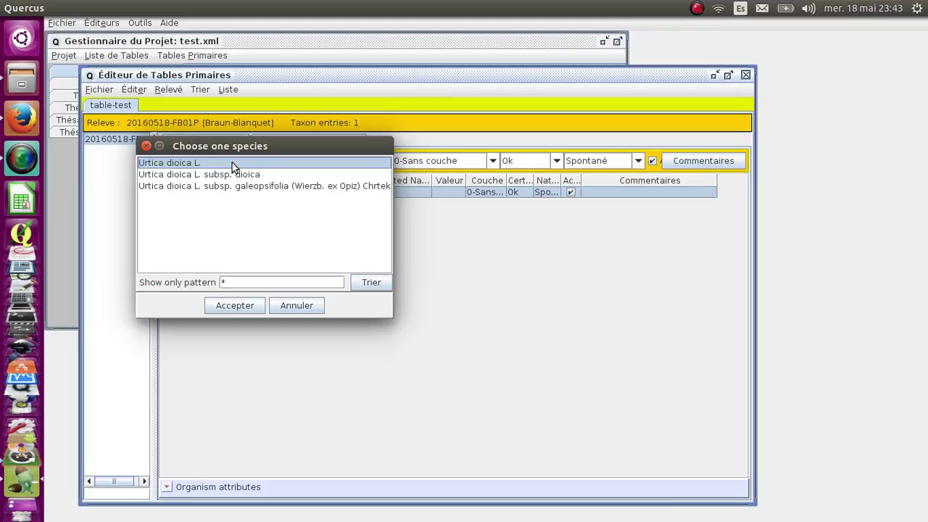
drag(246, 148, 323, 232)
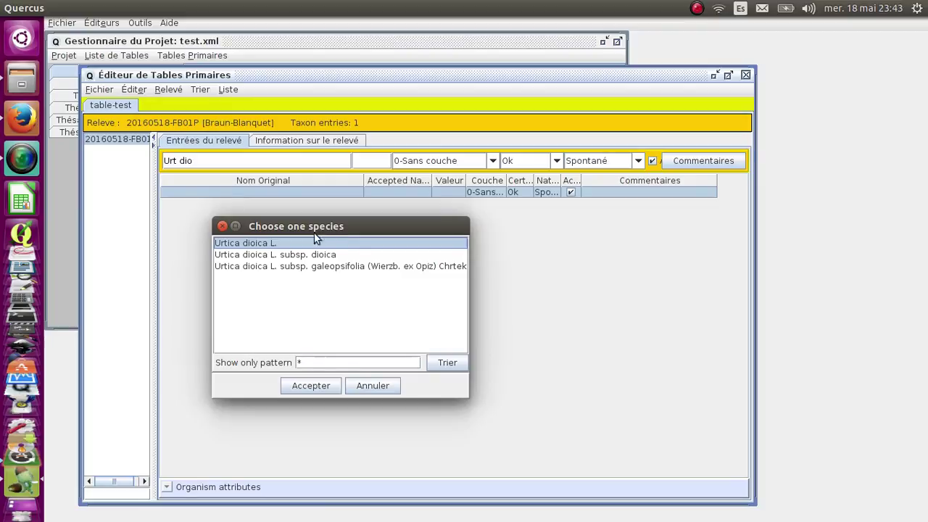
click(311, 386)
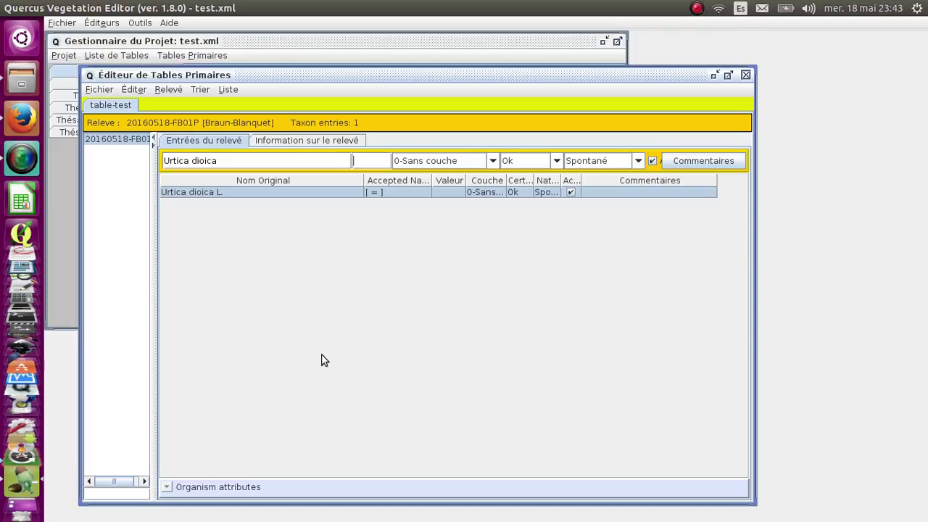
Set the Urtica dioica entry's abundance value to 2 and its layer to 3-Herbacée.
text(2)
key(Tab)
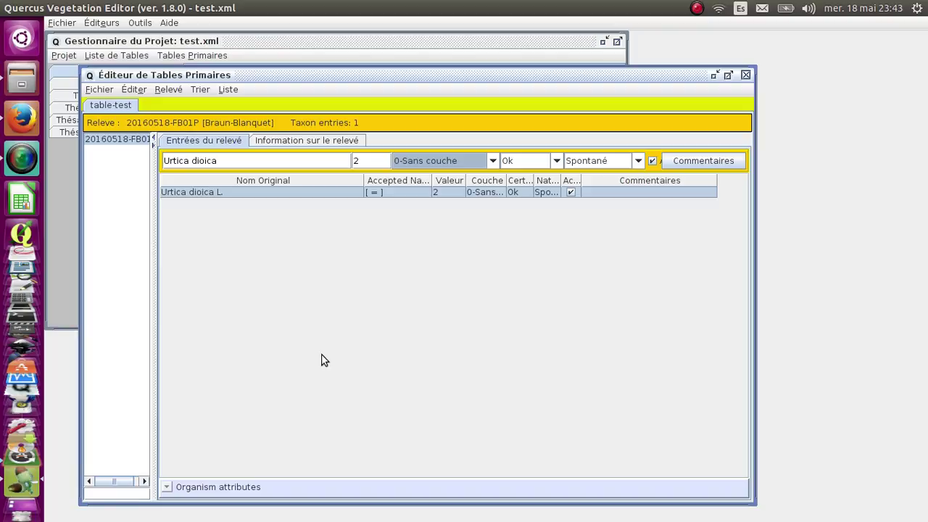
click(492, 161)
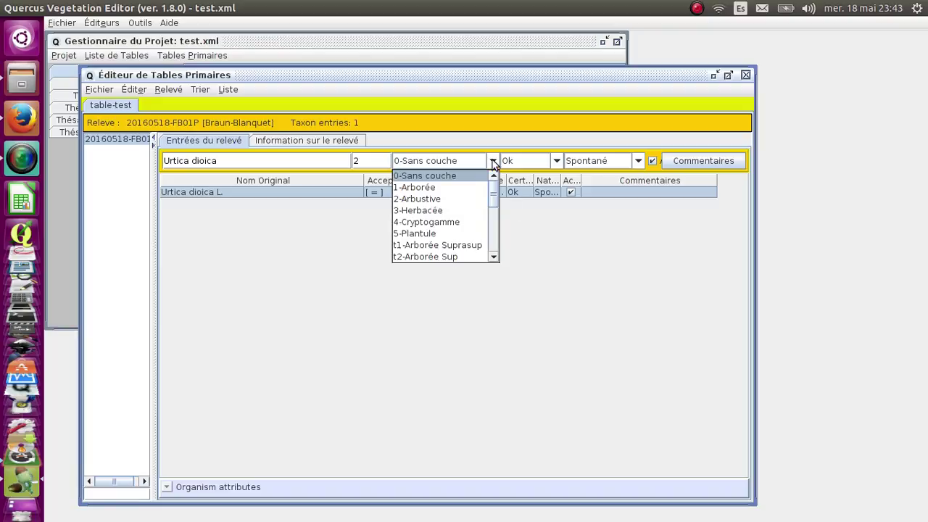
click(456, 223)
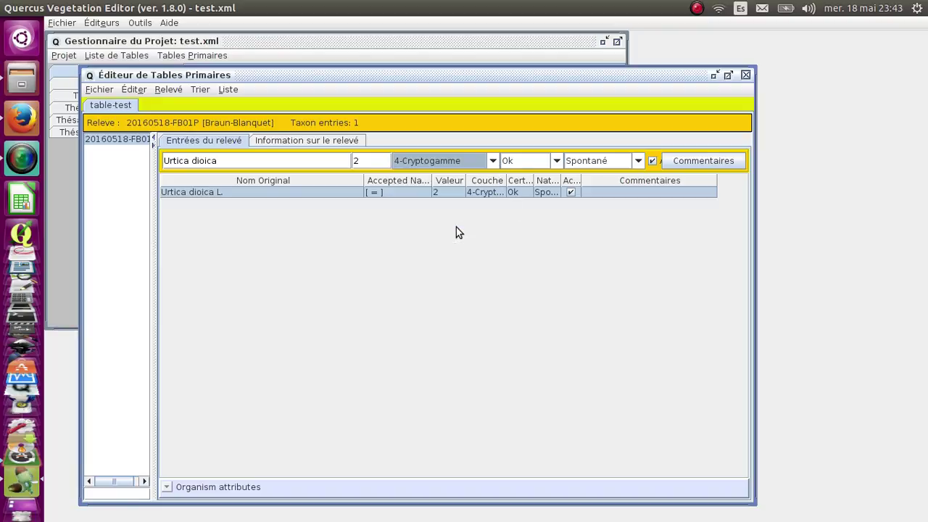
click(492, 161)
mouse_move(494, 193)
mouse_down()
mouse_move(494, 242)
mouse_move(496, 181)
mouse_up()
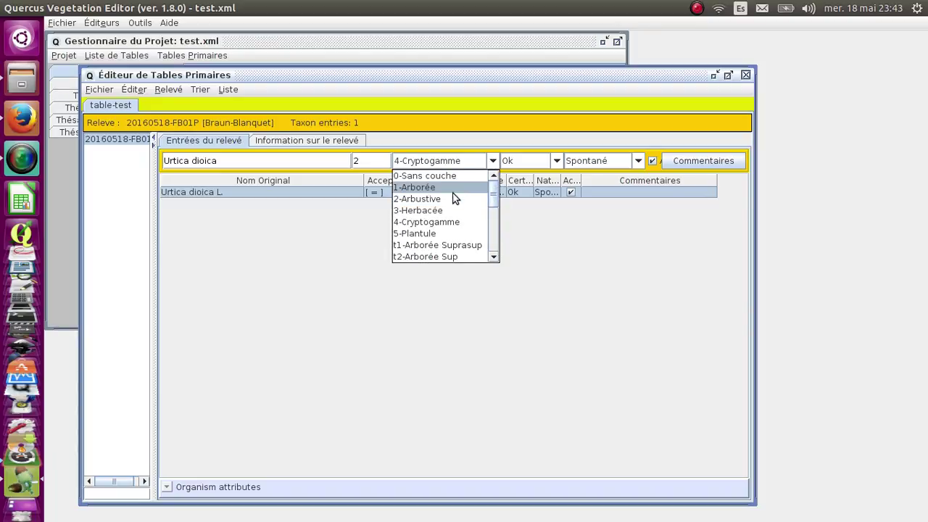
click(418, 210)
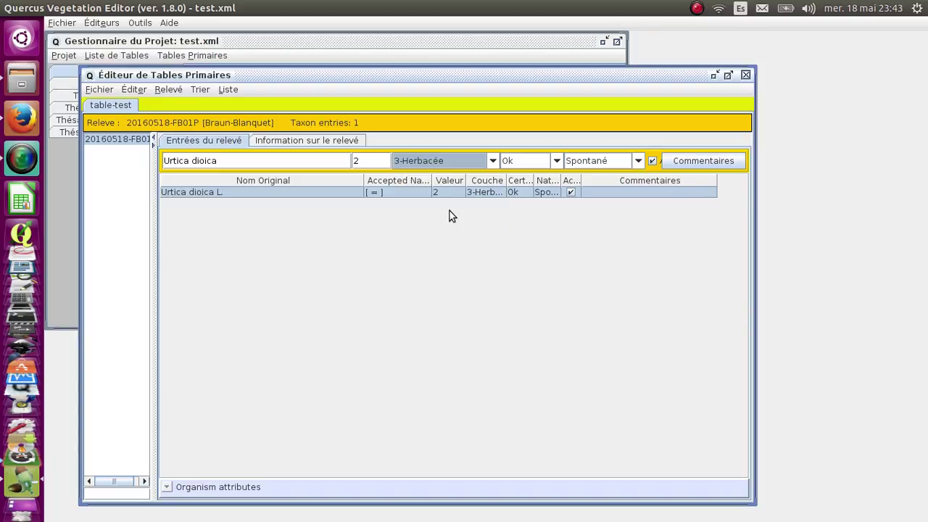
Choose Ok as the certainty and Spontané as the naturalness for the Urtica dioica entry.
click(556, 161)
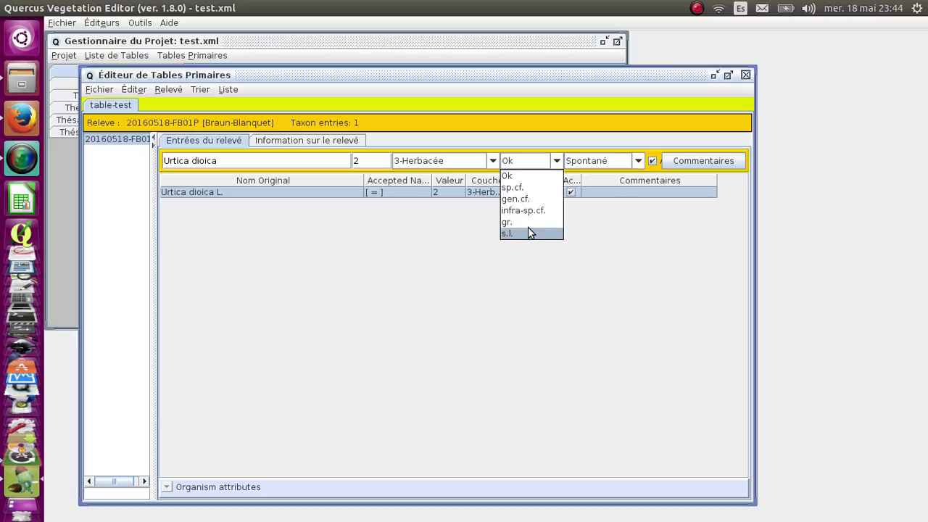
click(520, 177)
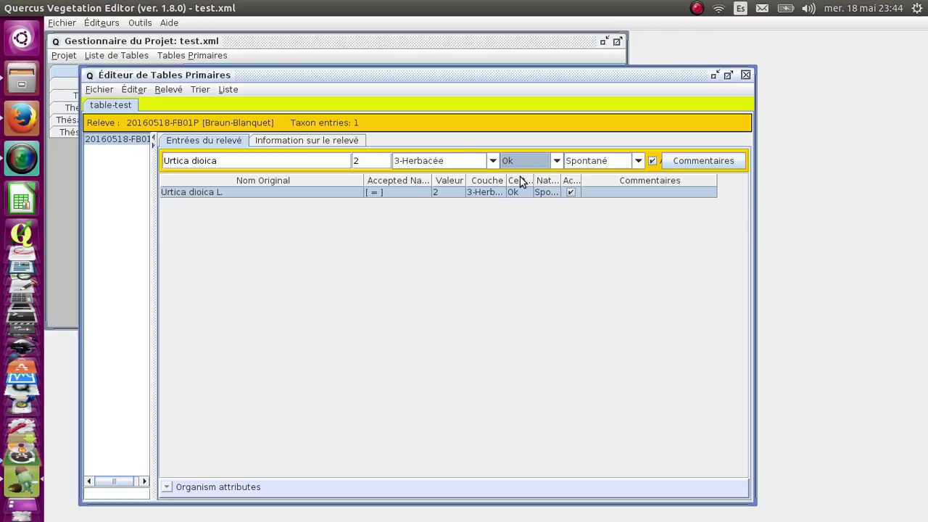
click(638, 161)
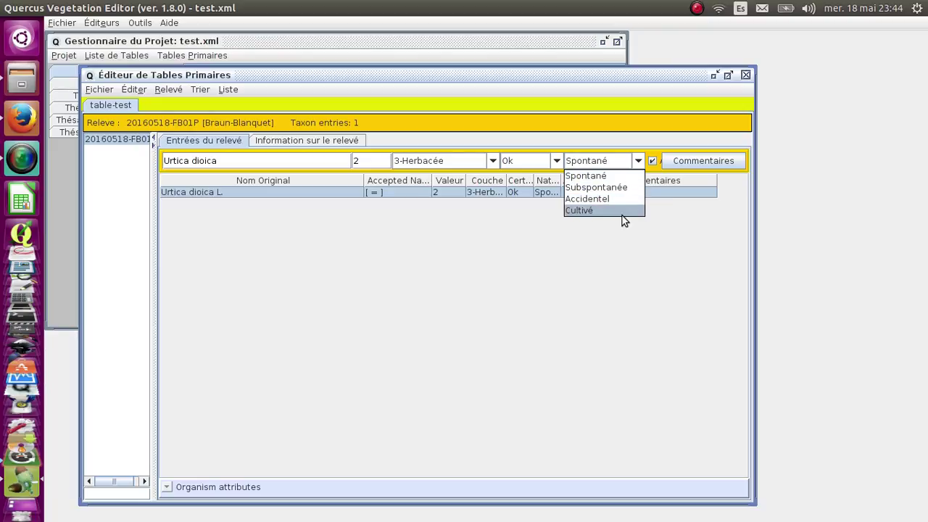
click(618, 178)
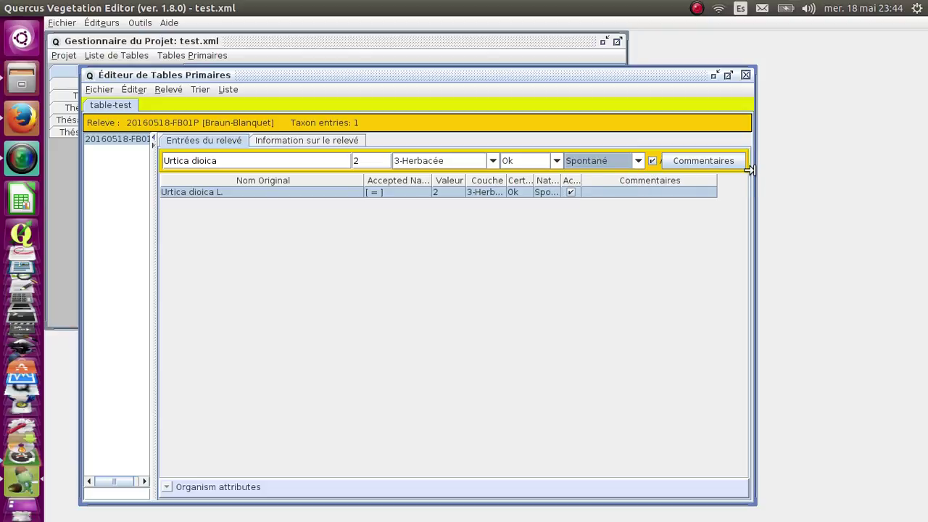
Widen the primary table editor window and add the comment "ceci est un commentaire" to the Urtica dioica entry.
drag(751, 169, 827, 170)
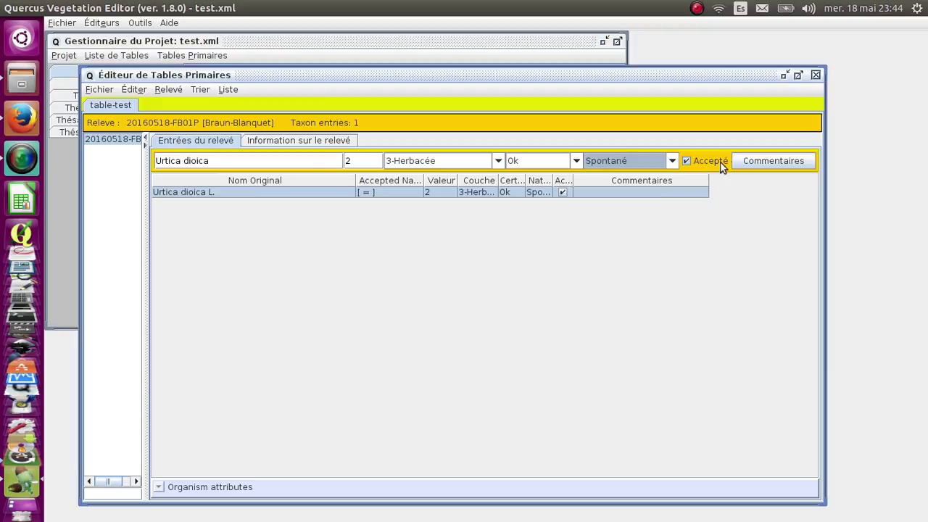
click(780, 162)
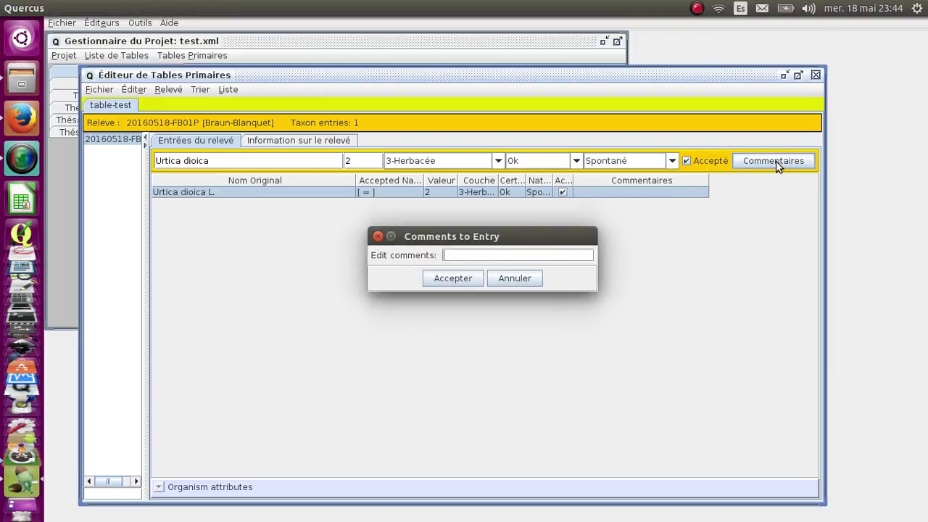
text(ceci est un comme)
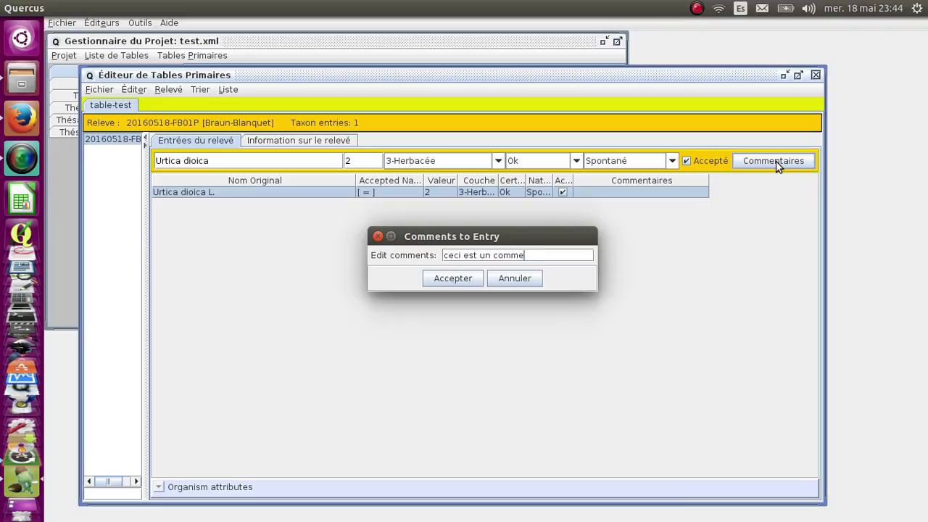
text(ntaire)
click(439, 279)
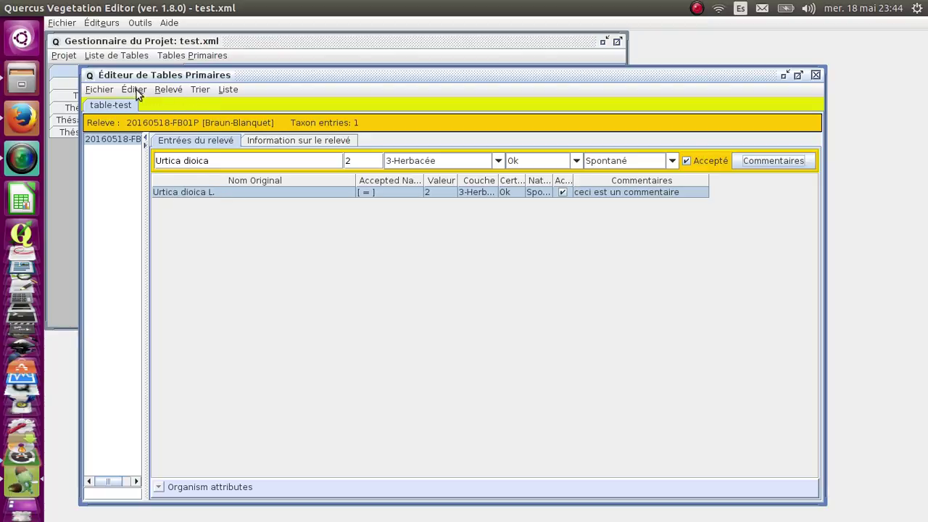
click(99, 92)
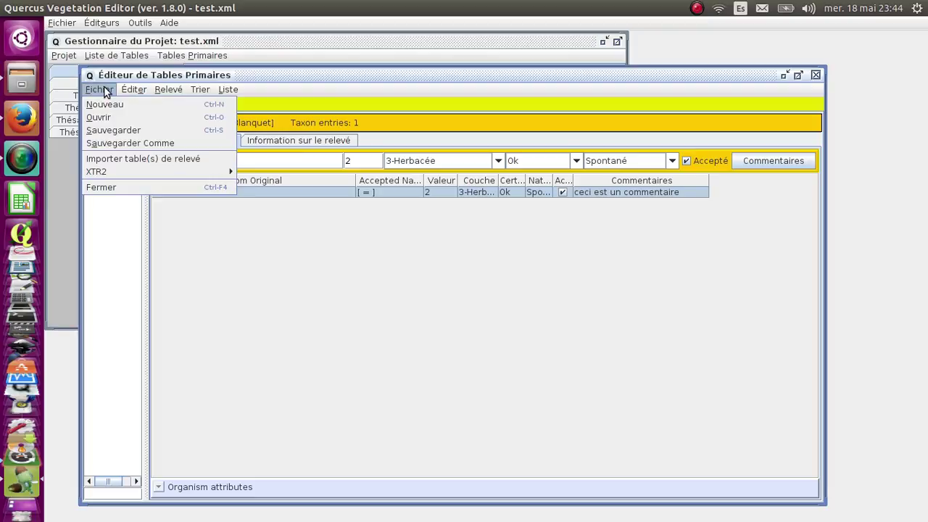
mouse_move(131, 92)
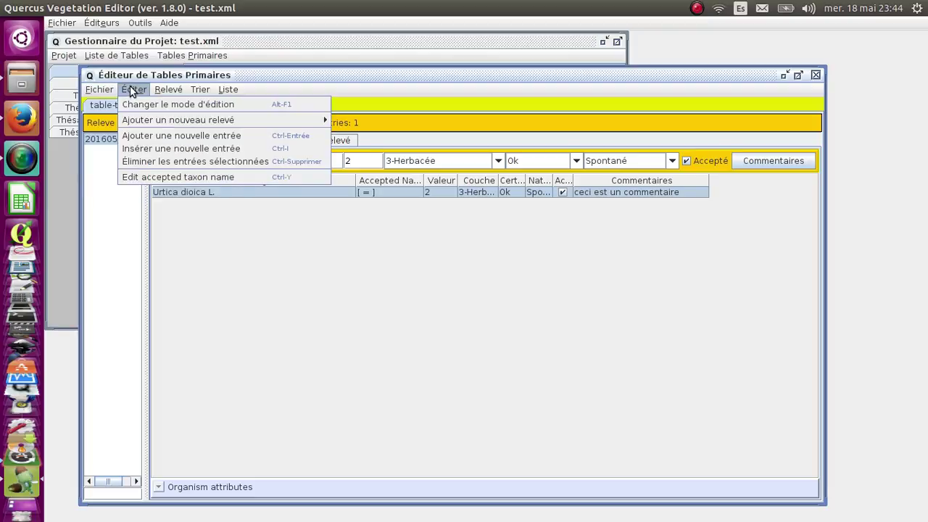
mouse_move(177, 92)
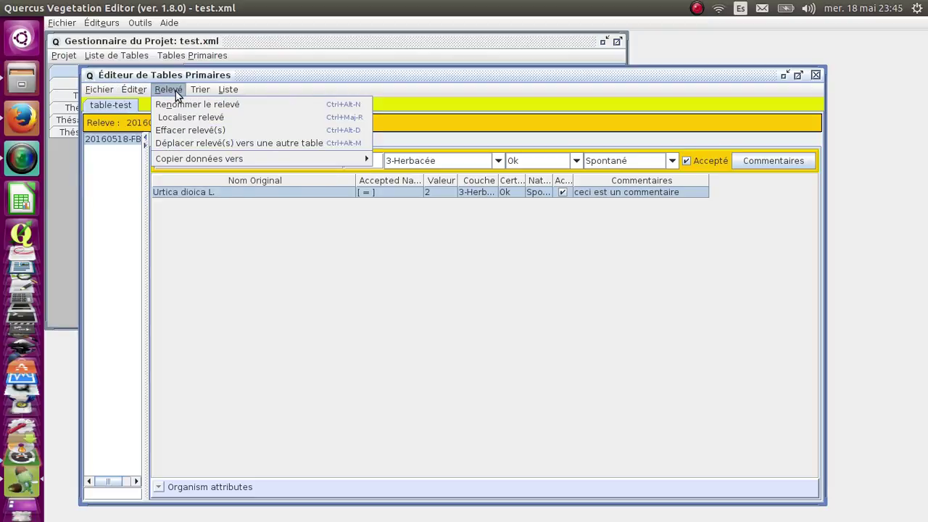
mouse_move(228, 89)
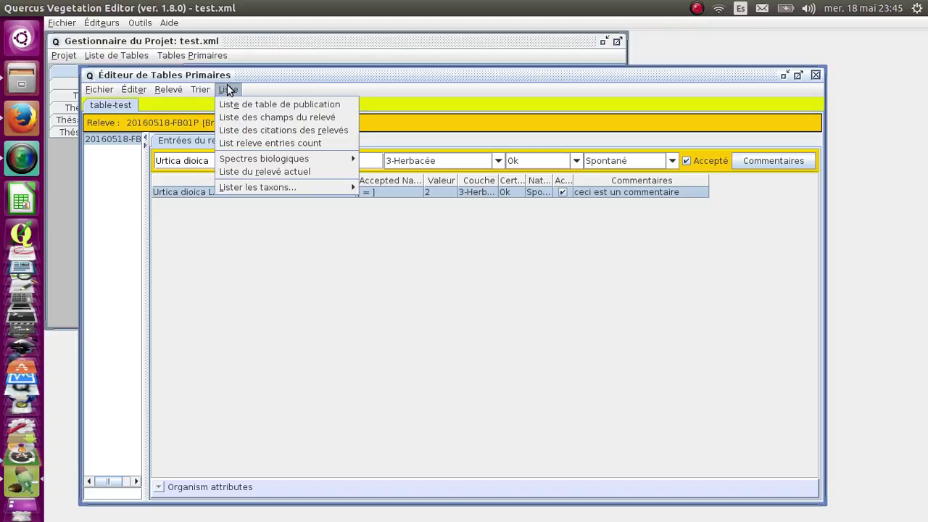
click(369, 379)
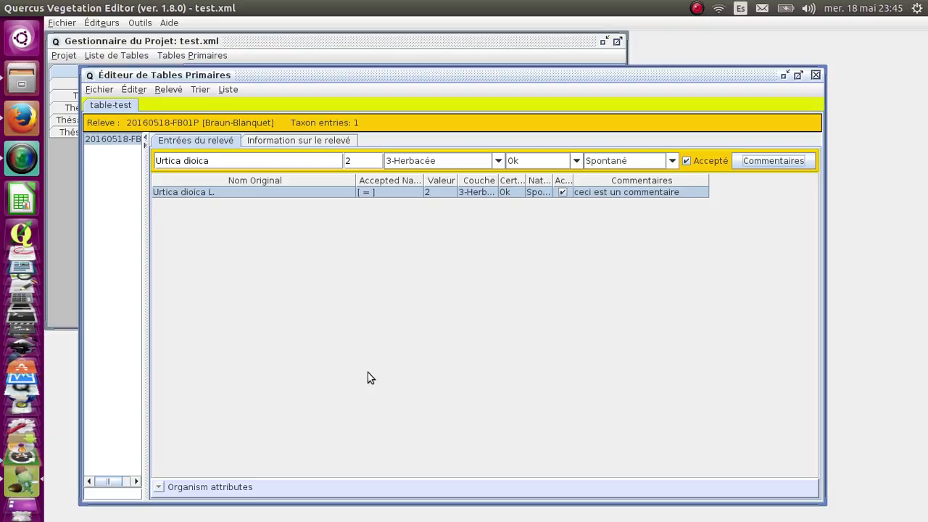
Add a second taxon entry to the relevé for Geranium robertianum L., looked up with the abbreviation Ger rob.
key(ctrl+n)
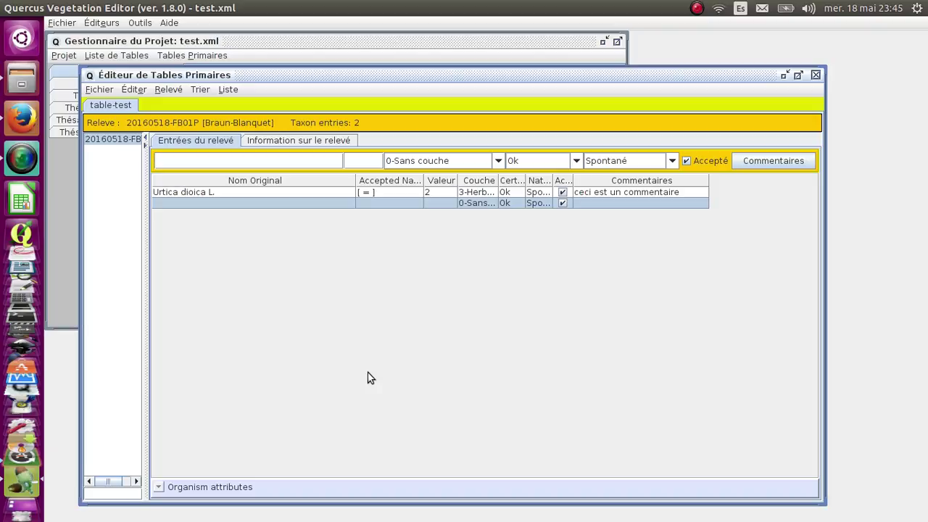
text(Rubus)
key(BackSpace)
key(BackSpace)
key(BackSpace)
key(BackSpace)
key(BackSpace)
text(Ger rob)
key(Return)
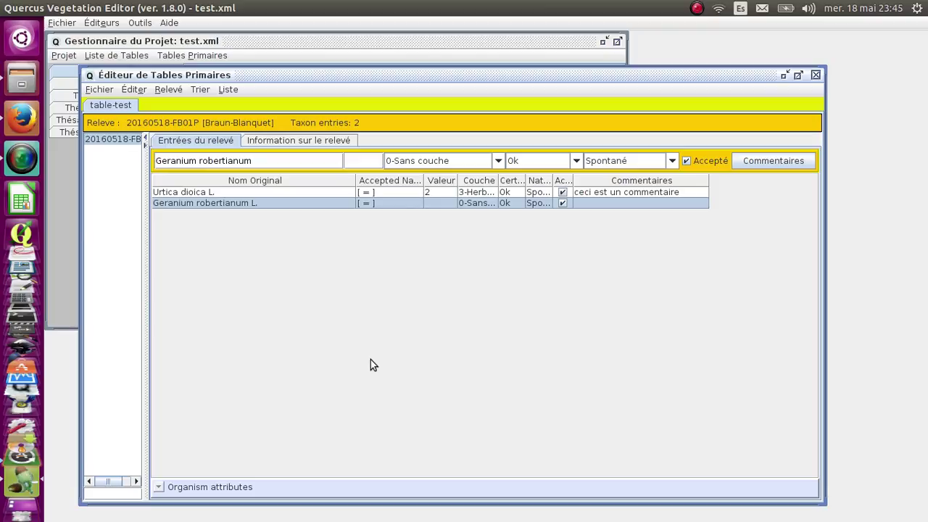
Set the Geranium robertianum entry's abundance value to 3 and its layer to 3-Herbacée.
text(3)
key(Tab)
key(3)
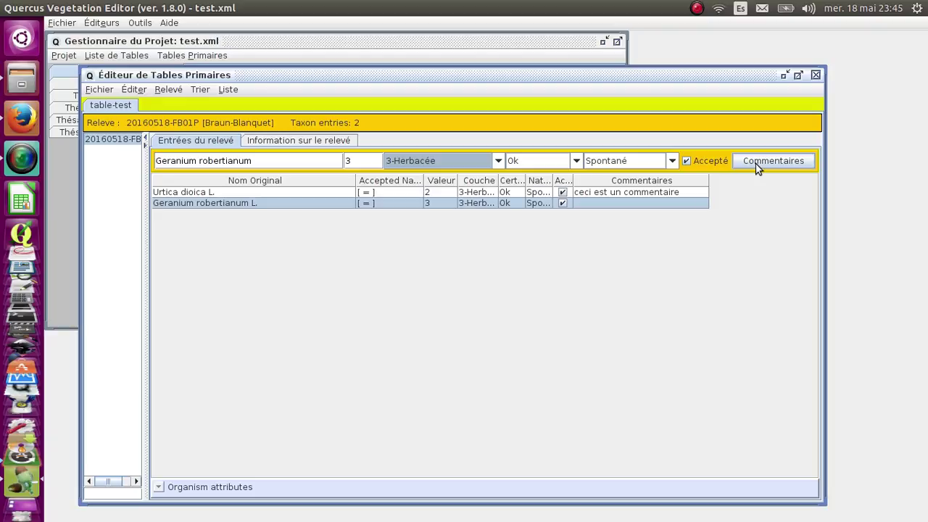
Add a third taxon entry to the relevé for Anisantha diandra (Roth) Tutin ex Tzvelev.
key(Return)
text(Anisantha dian)
key(Return)
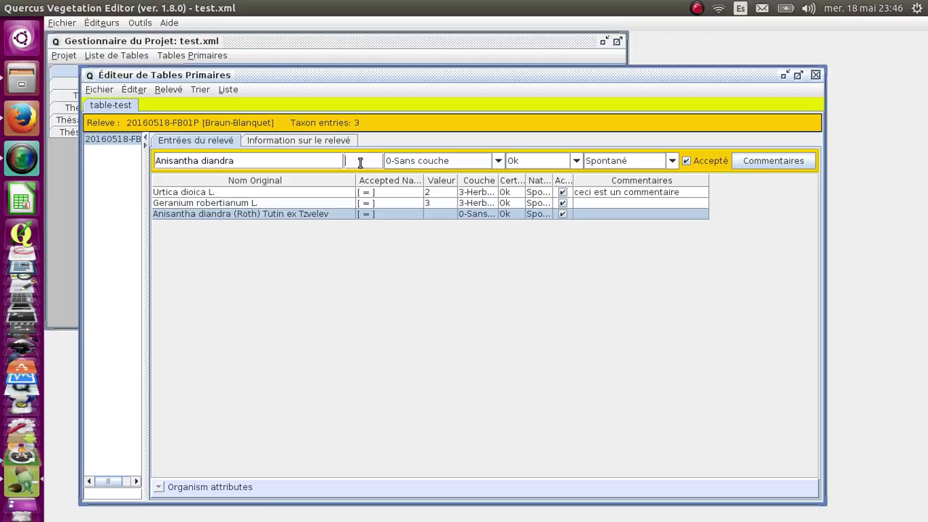
Set the Anisantha diandra entry's abundance value to 3 and its layer to 3-Herbacée.
text(3)
key(Tab)
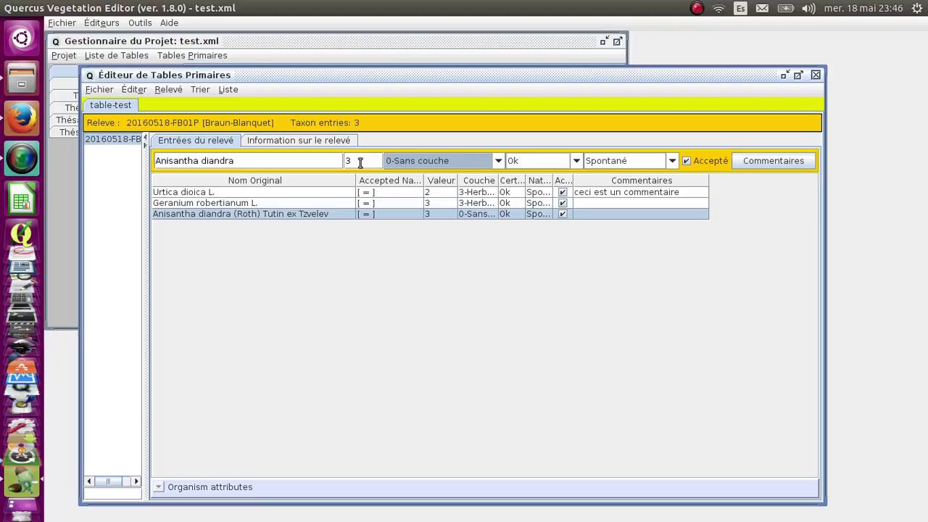
key(3)
key(Tab)
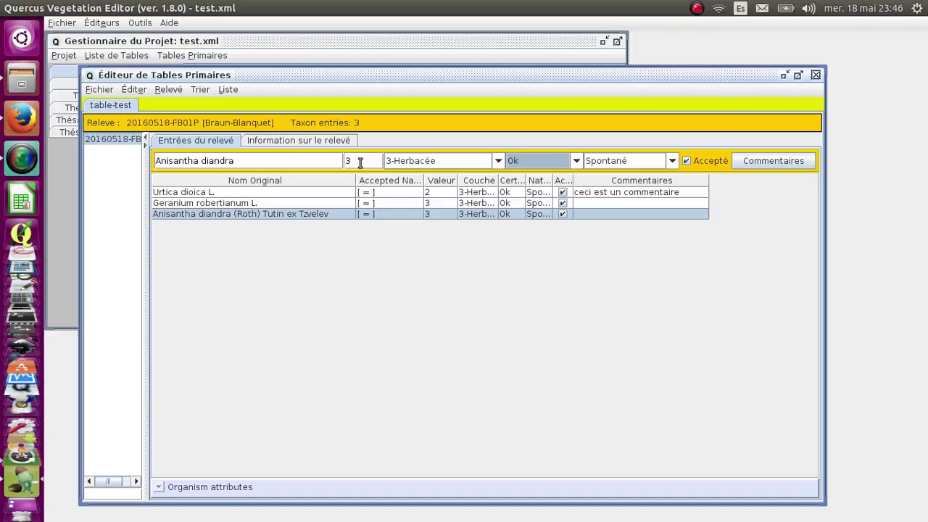
Review the certainty options for the Anisantha diandra entry, keeping Ok, and leave its naturalness at Spontané.
key(Down)
key(Down)
key(Down)
key(Down)
key(Up)
key(Up)
key(Up)
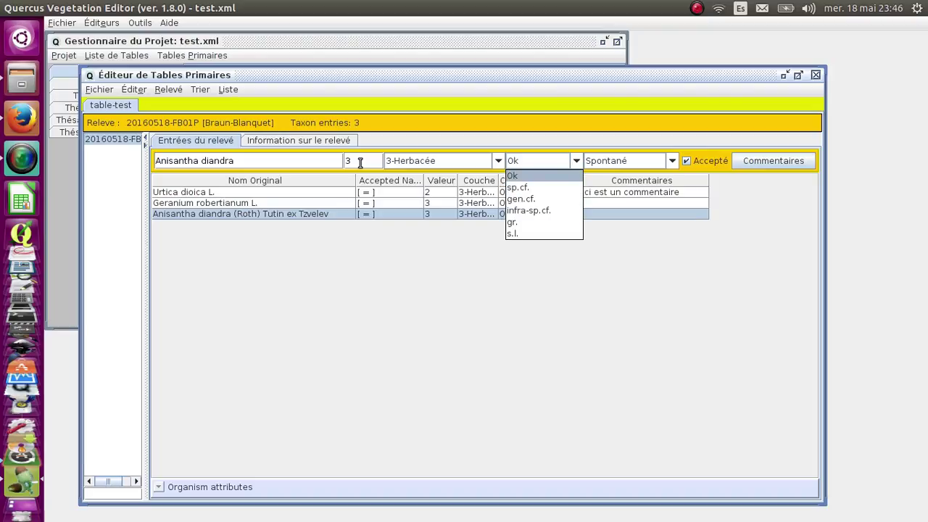
key(Tab)
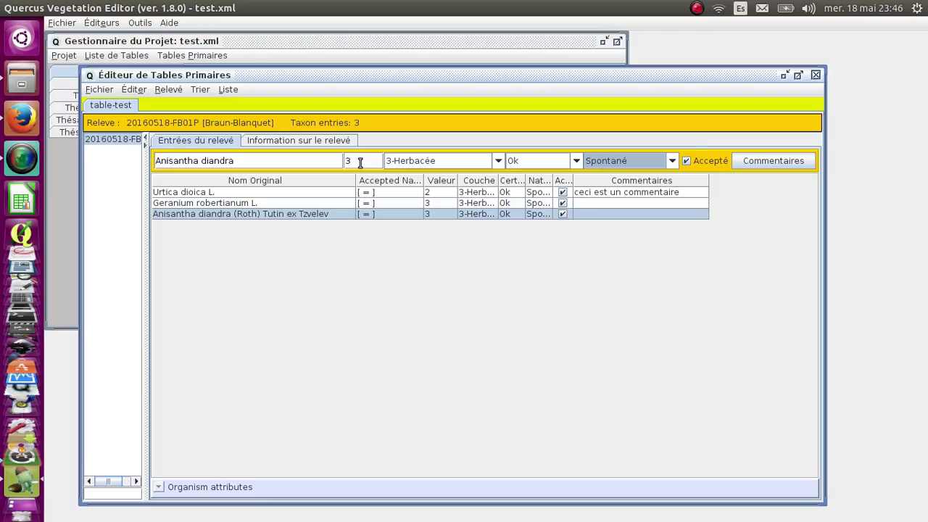
key(Tab)
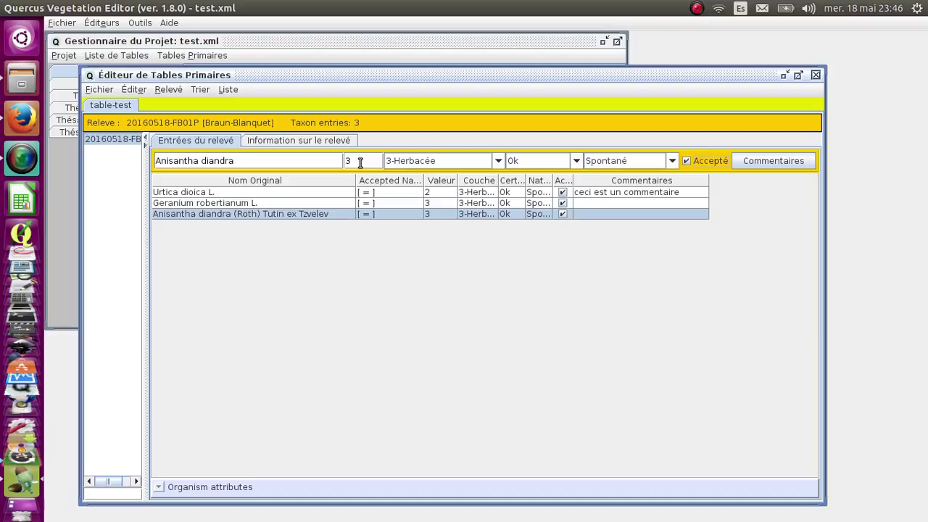
Add the comment "fsffd" to the Anisantha diandra entry.
key(Tab)
key(space)
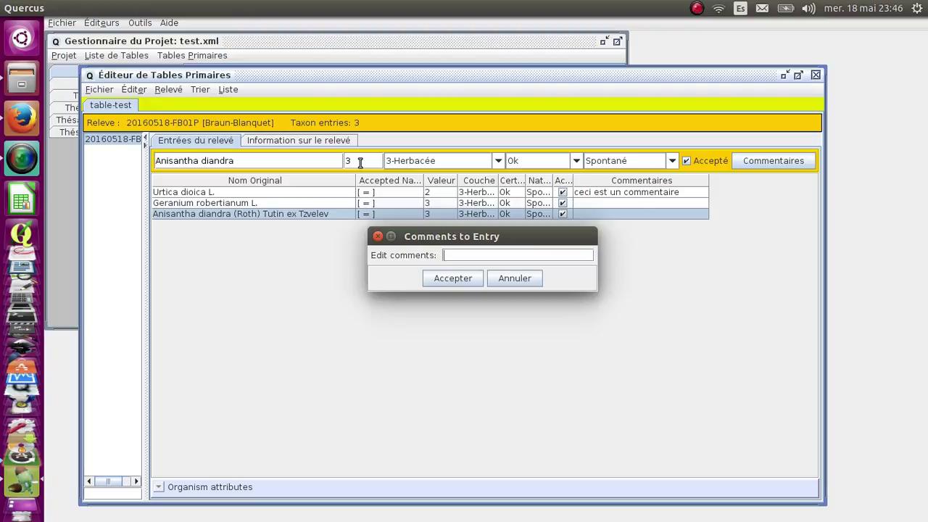
text(fsffd)
key(Return)
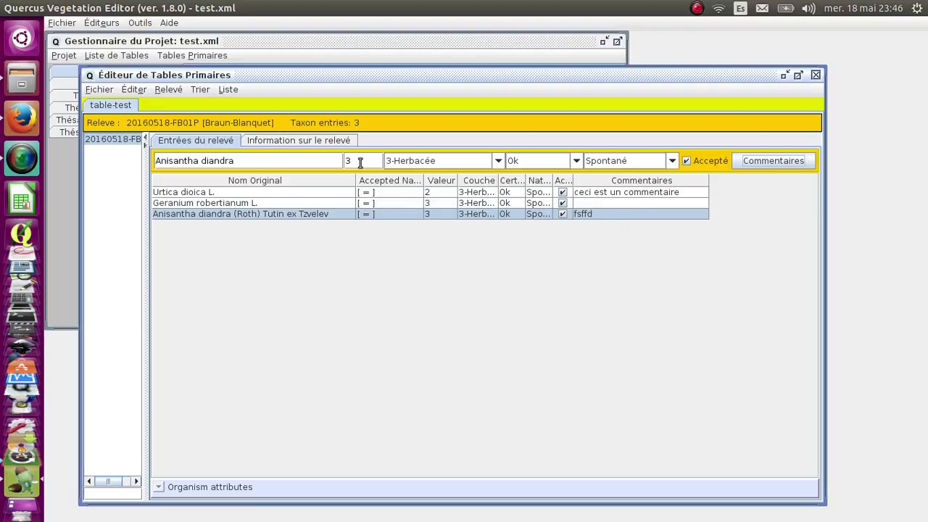
Add a fourth taxon entry to the relevé as "Gali app", accepting it as a valid entry.
key(Return)
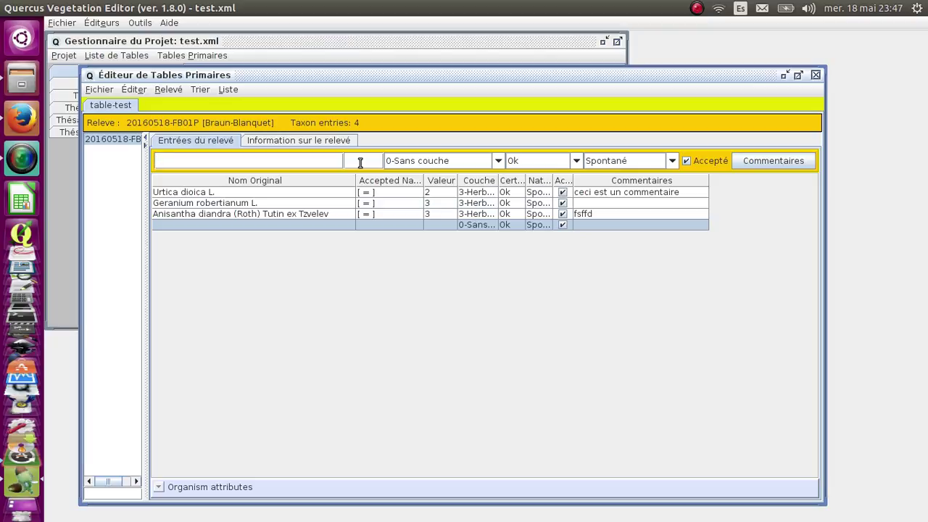
text(Gali app)
key(Return)
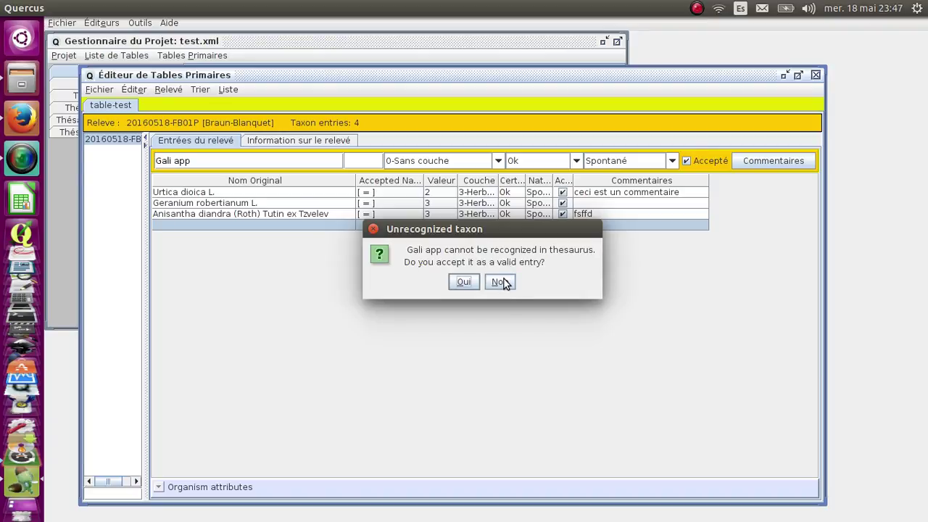
click(461, 283)
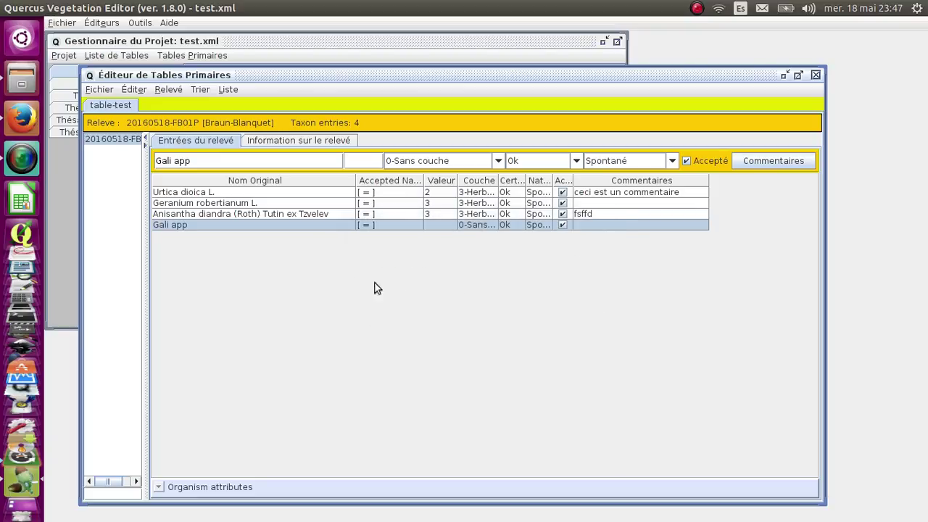
Correct the fourth entry's abbreviation to "Gali ap" and choose Galium aparine L. as its species.
triple_click(247, 161)
click(247, 161)
key(BackSpace)
key(Return)
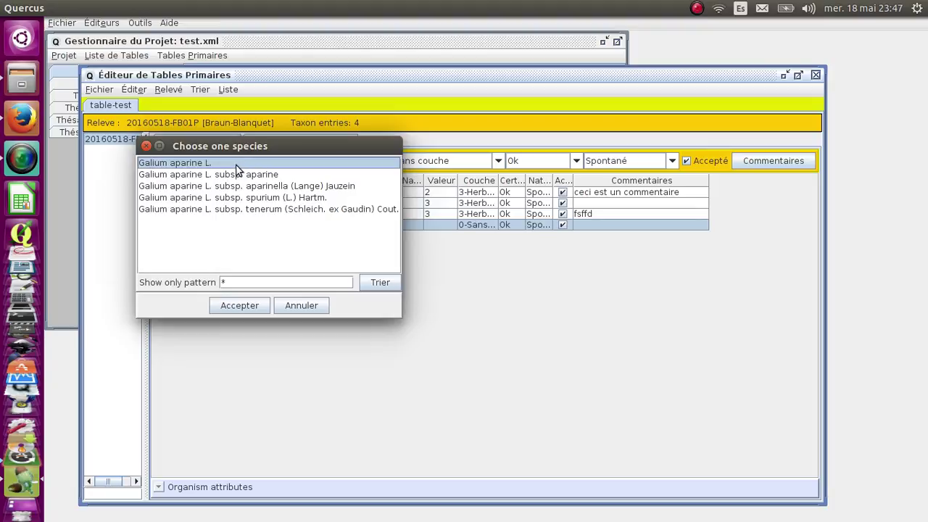
click(241, 306)
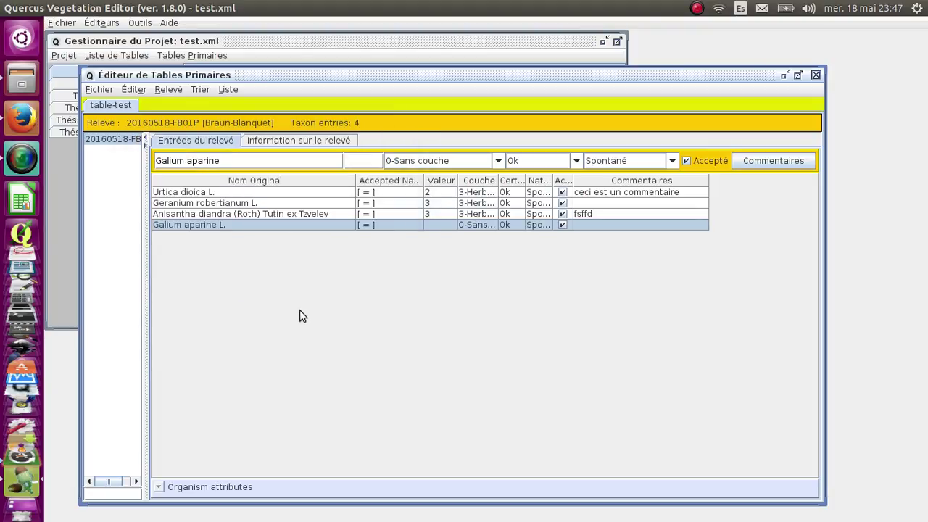
Set the Galium aparine entry's abundance value to + and its layer to 3-Herbacée.
click(354, 160)
text(+)
key(Tab)
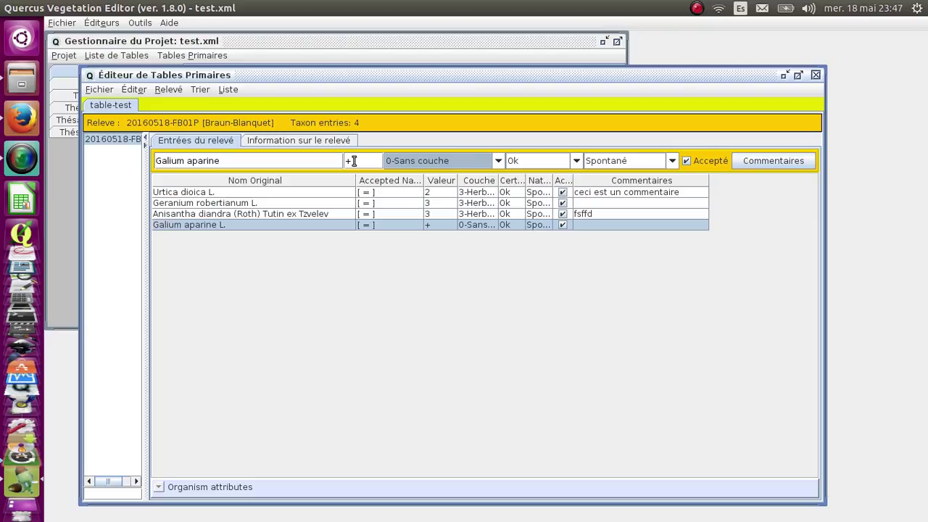
key(3)
key(Tab)
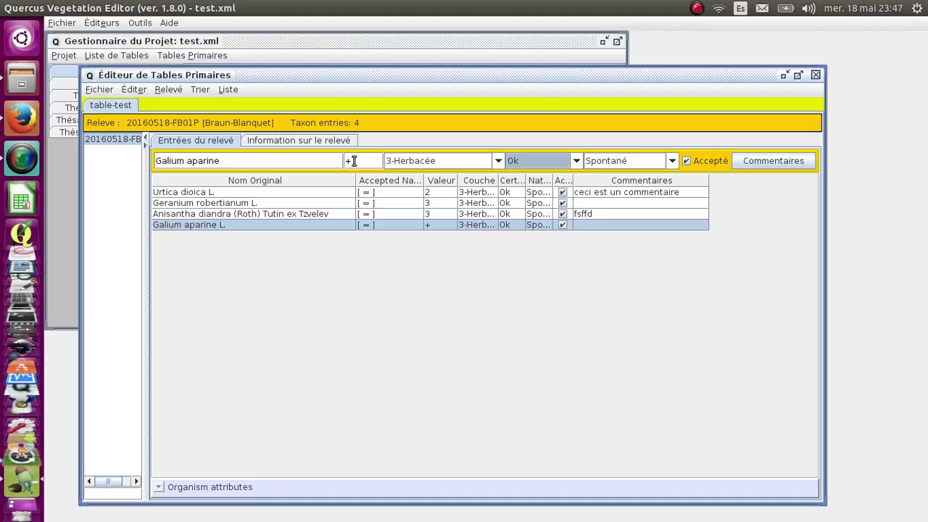
key(Return)
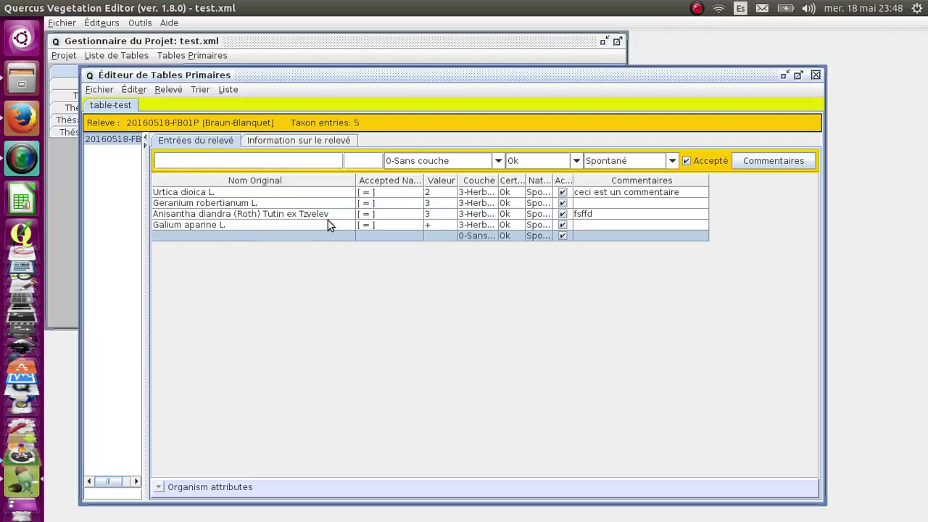
Change the Anisantha diandra entry's abundance value to 2.
click(244, 215)
click(372, 160)
key(BackSpace)
text(2)
key(Tab)
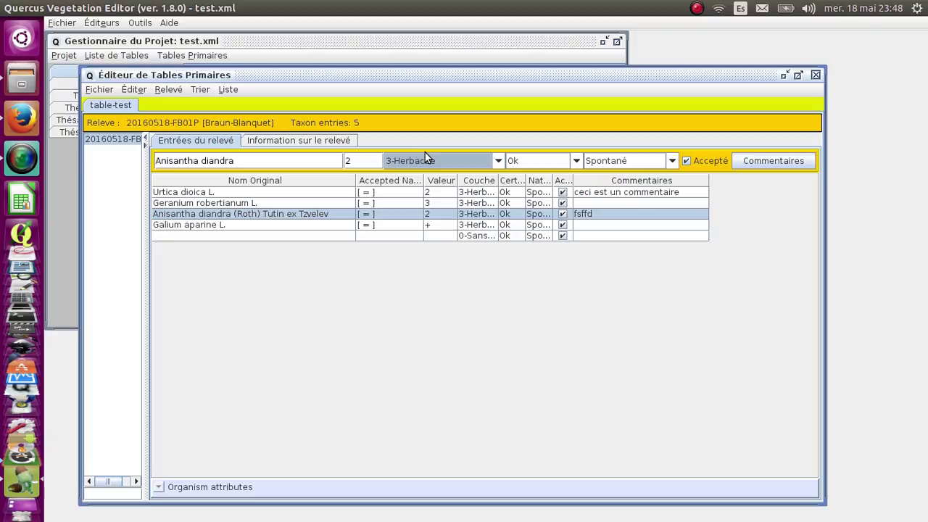
key(Return)
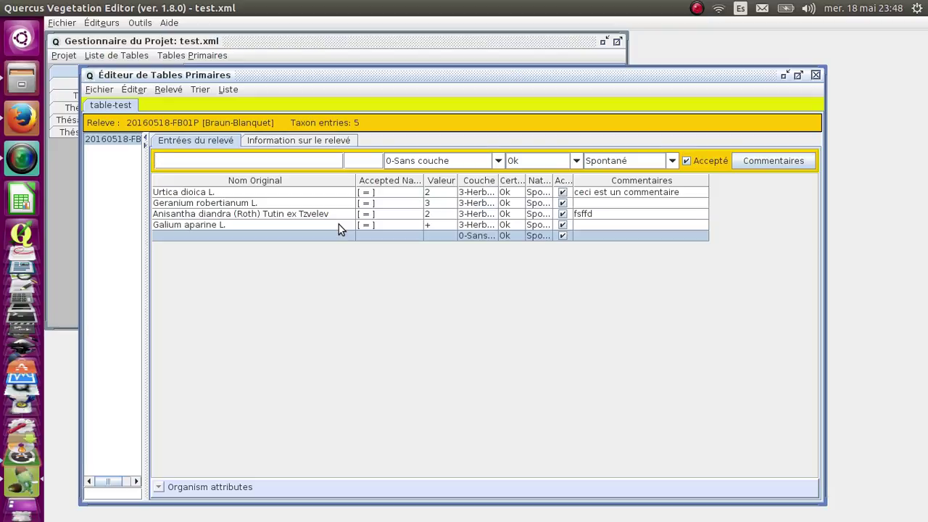
Delete the empty entry at the end of the relevé's taxon list.
click(316, 218)
click(322, 237)
key(Delete)
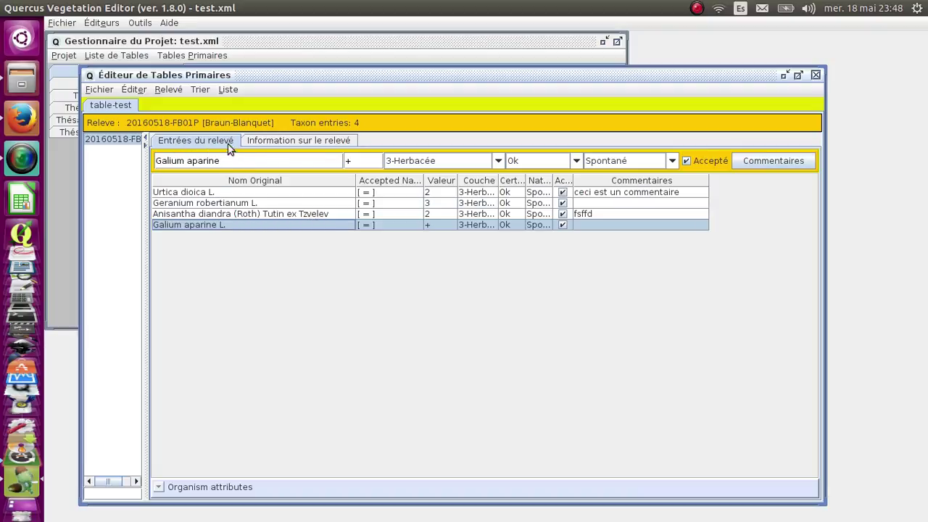
click(174, 142)
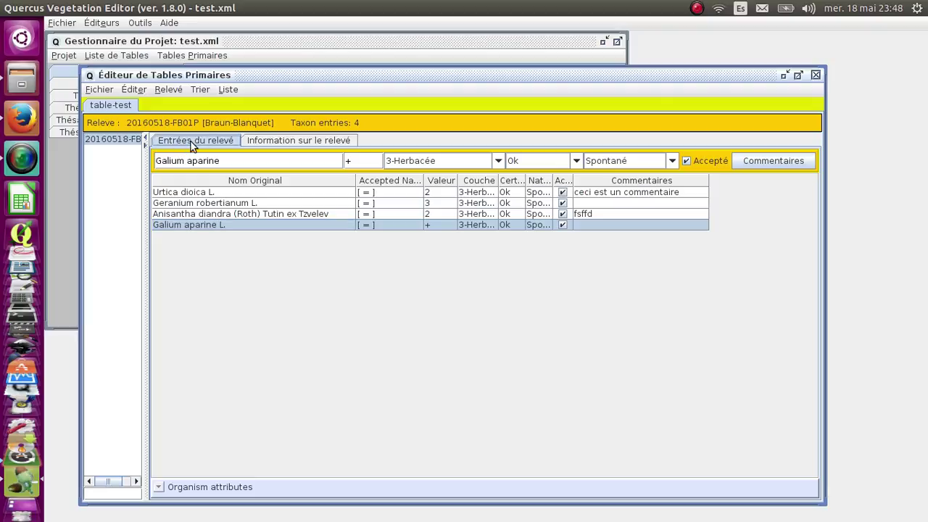
Enter the digitizer's name in the relevé information and check the available plot forms, keeping Quadratic.
click(307, 141)
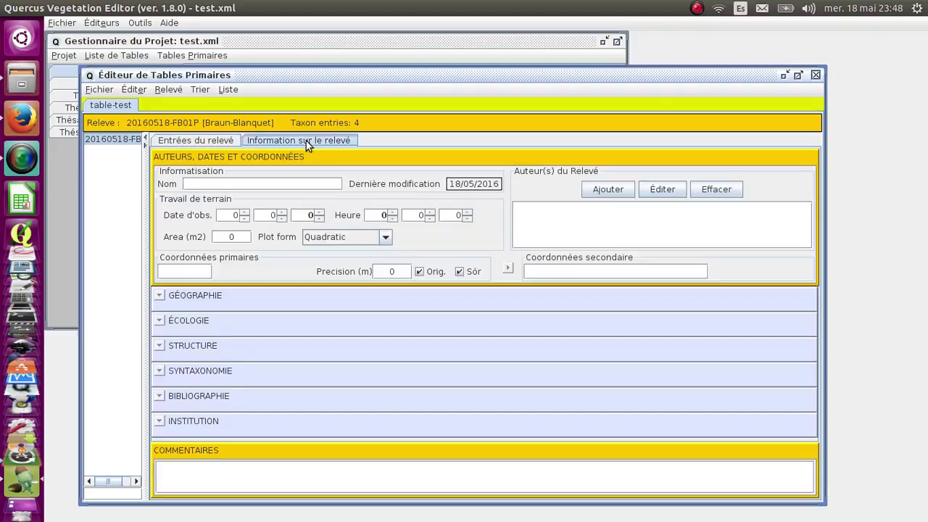
click(225, 180)
text(Florent)
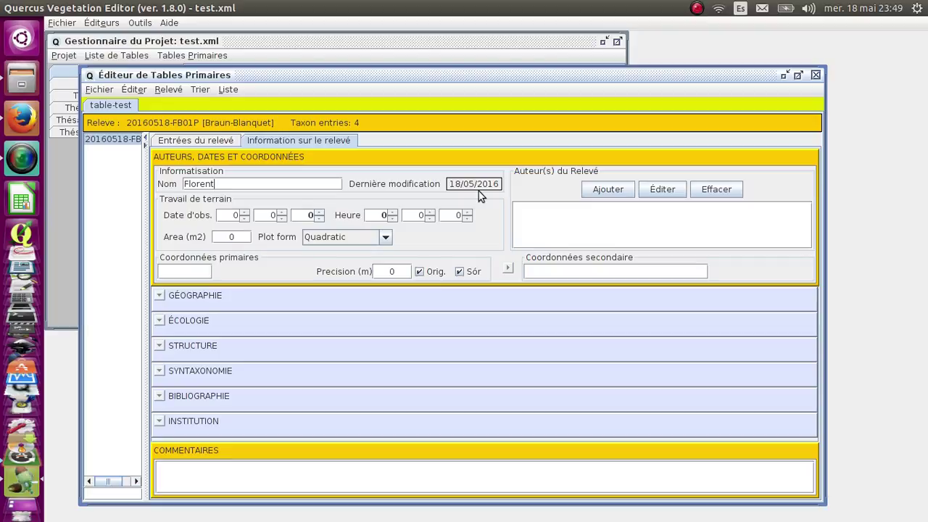
key(Tab)
click(384, 238)
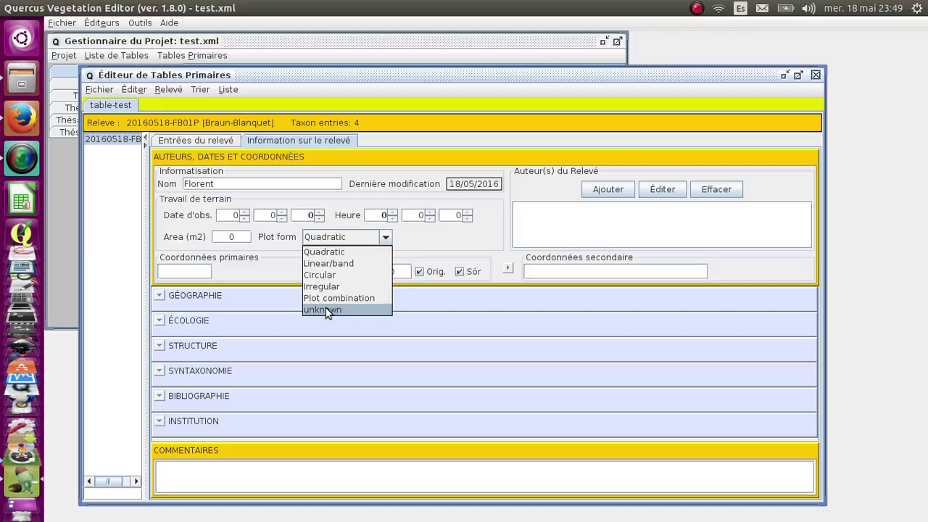
click(447, 236)
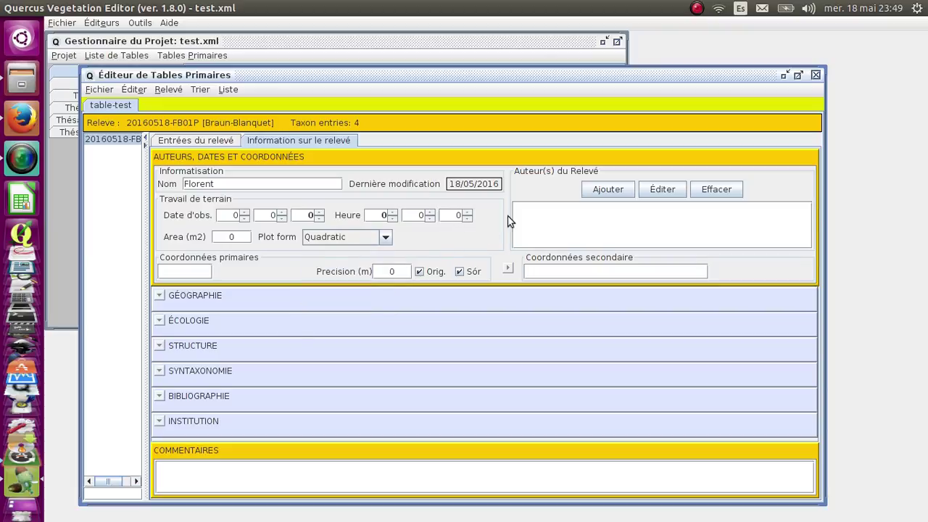
Add two author names to the relevé's author list.
click(608, 191)
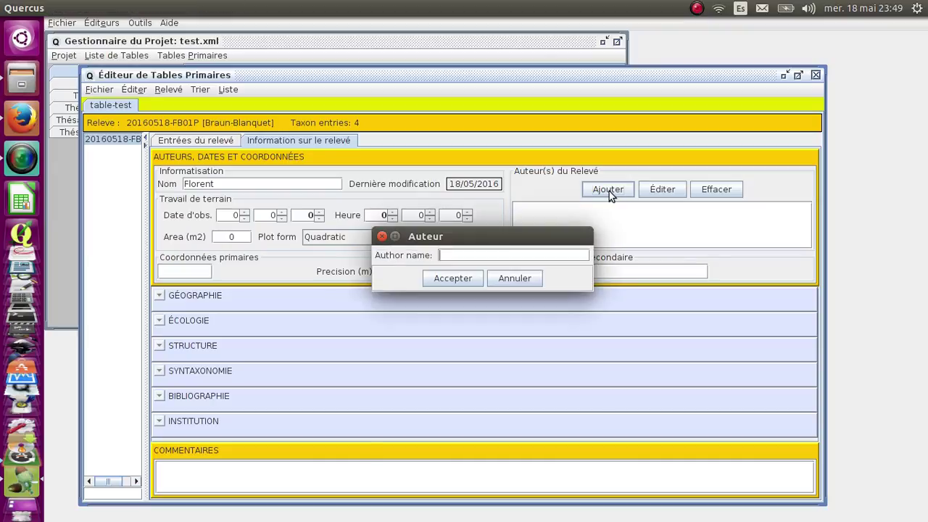
text(Florent)
key(Return)
click(609, 190)
text(Stéphane)
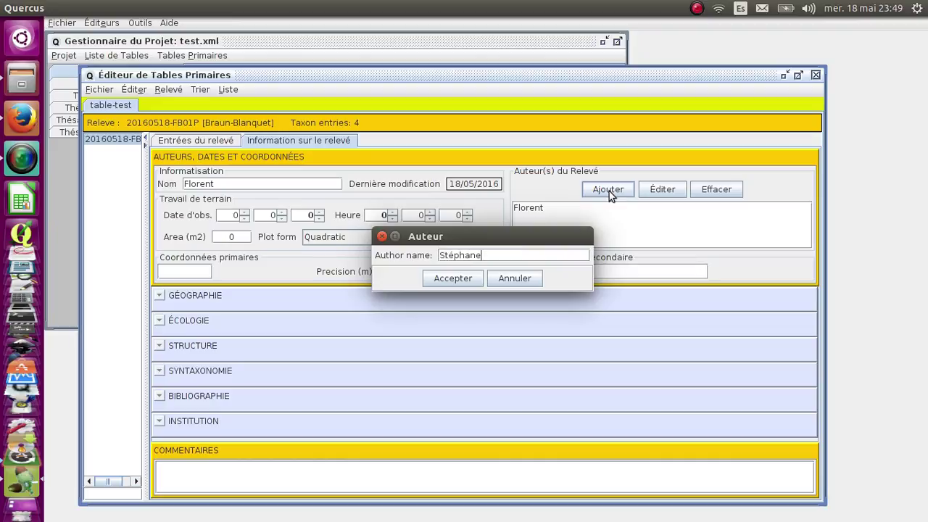
key(Return)
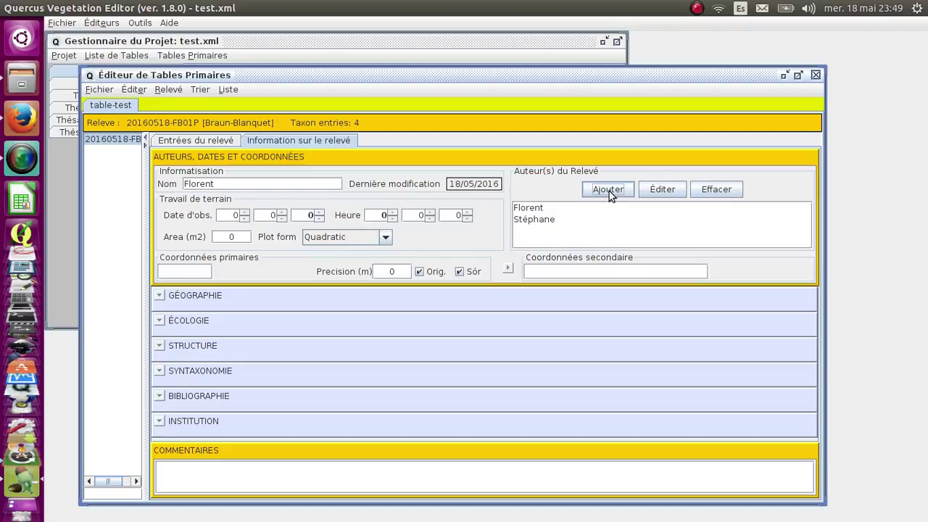
Enter the relevé's primary coordinates as 43.21, -1.2 with a precision of 1 m.
click(173, 270)
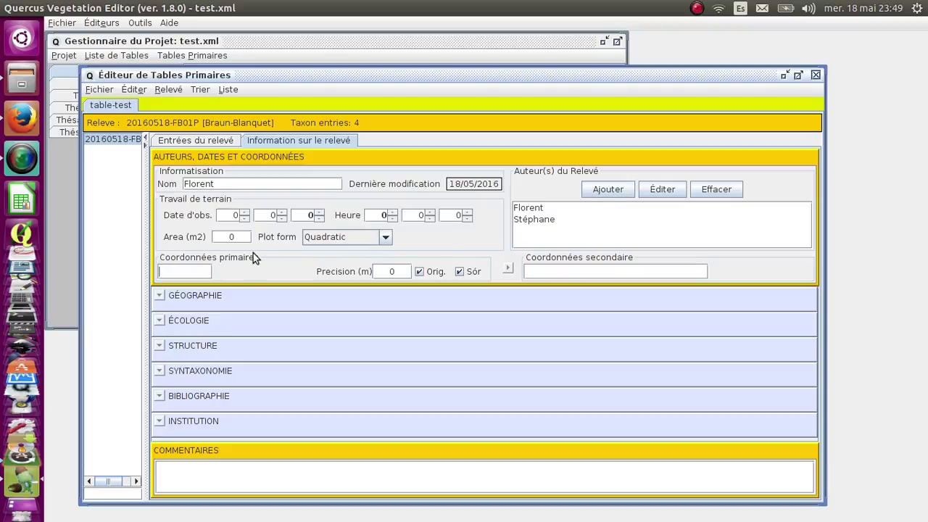
text(43)
text(.)
text(21)
text(.)
text(-)
text(1)
text(.2)
key(Tab)
text(1)
Fill in the relevé's geography with locality Hendaye, province 64, country FR, orientation O, inclination 10° and altitude 20 m.
click(160, 296)
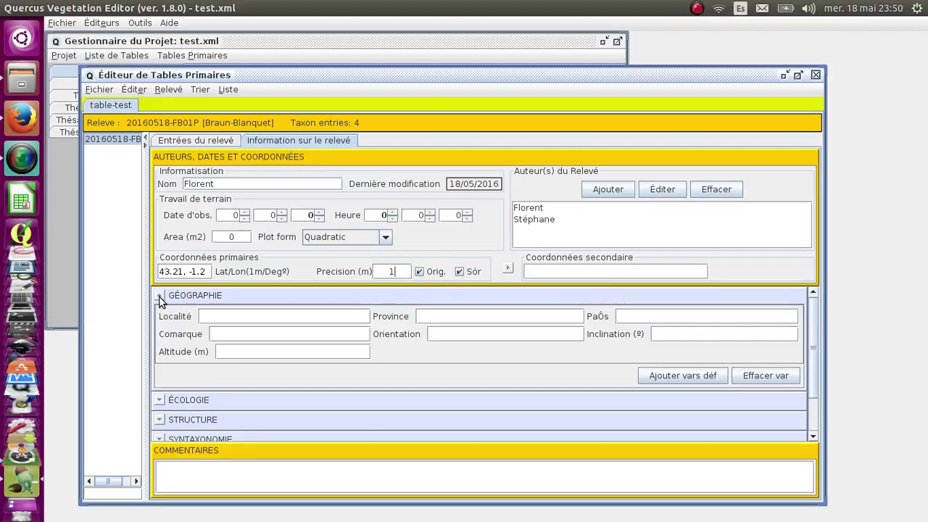
click(270, 313)
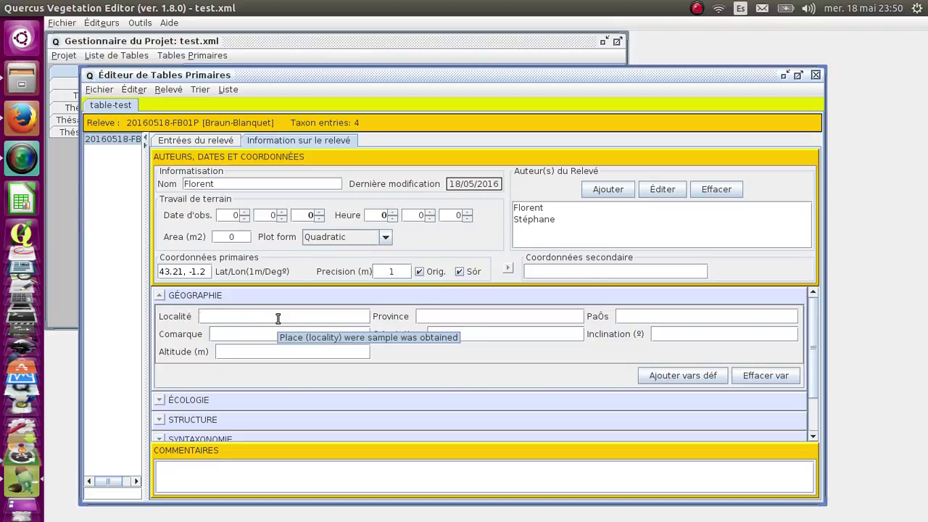
text(Hendaye)
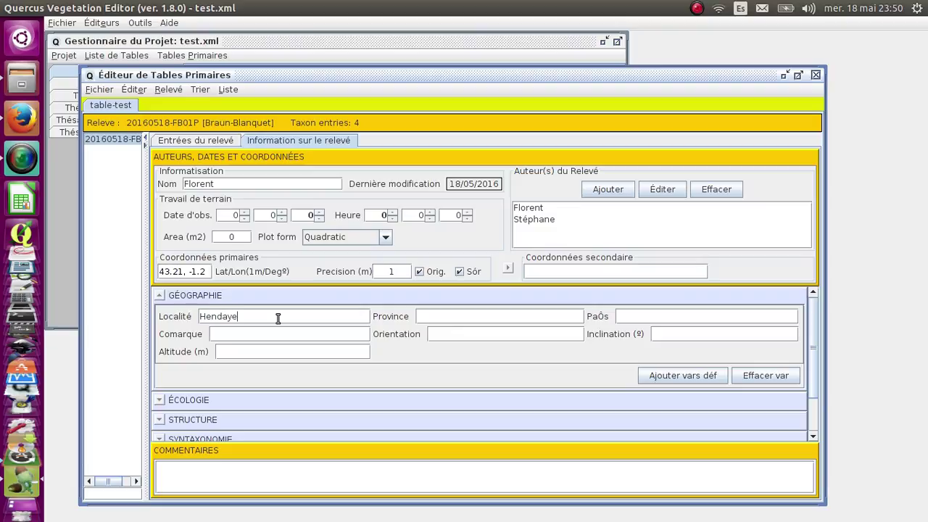
key(Tab)
key(Tab)
text(64)
key(Tab)
text(0)
key(Tab)
text(1020)
Collapse the geography section and set the ecology habitat to "Ourlet nitrophile au pied d'un mur".
click(159, 399)
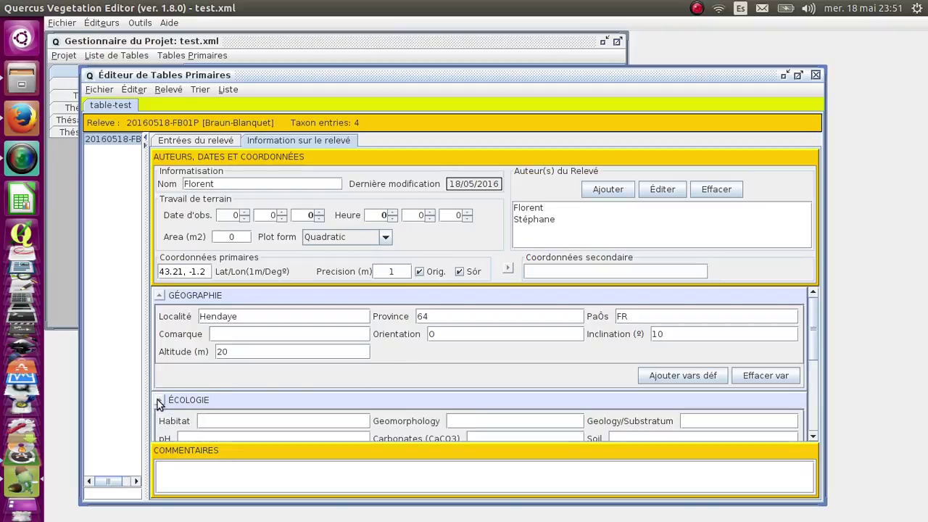
click(160, 296)
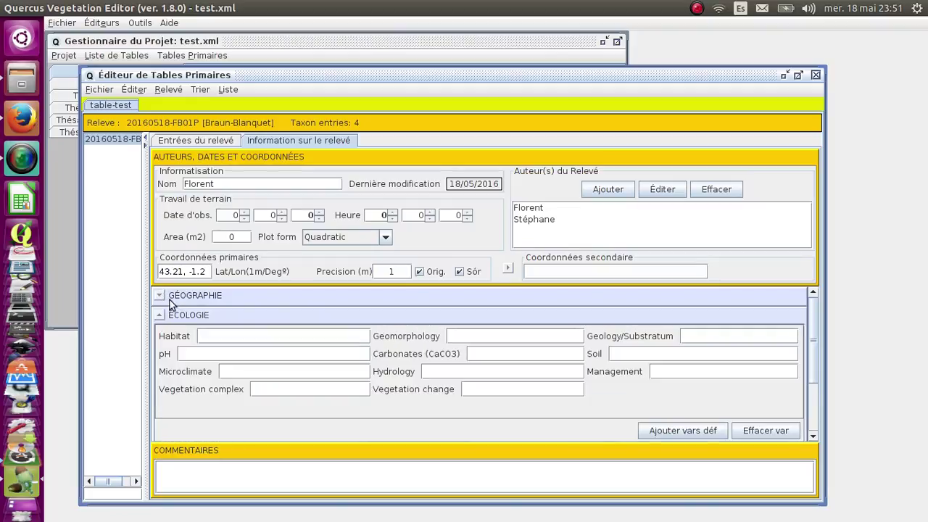
click(229, 333)
text(Ourlet nitrophile au pie)
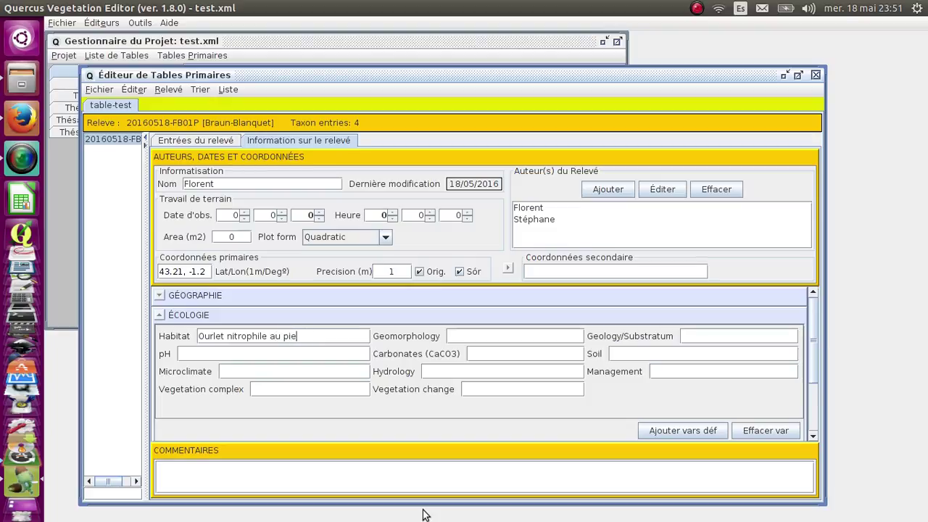
text(d d'un mur)
key(Tab)
text(béto)
click(507, 335)
key(ctrl+a)
key(BackSpace)
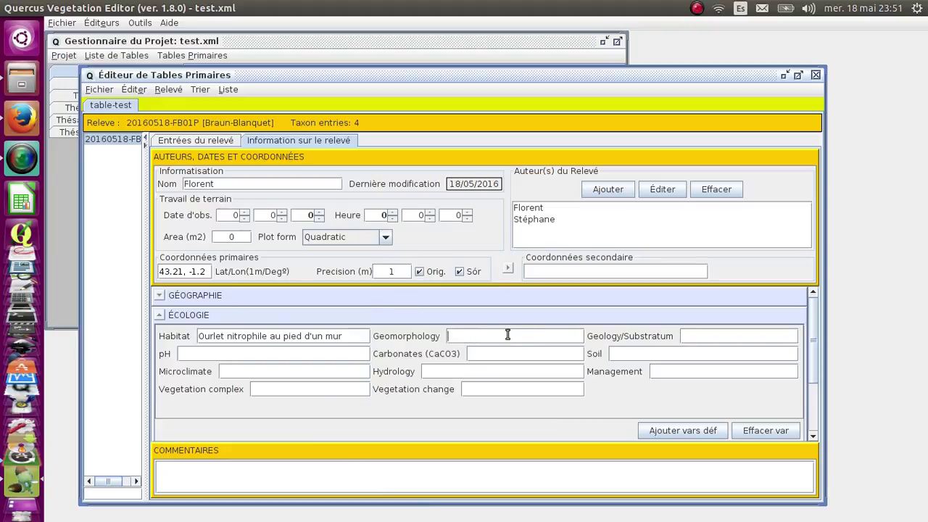
Set the ecology management to "fauche" and the vegetation complex to "rudéral".
click(228, 355)
click(507, 356)
click(625, 354)
click(263, 373)
click(660, 372)
text(fauche)
click(294, 391)
text(rudéral)
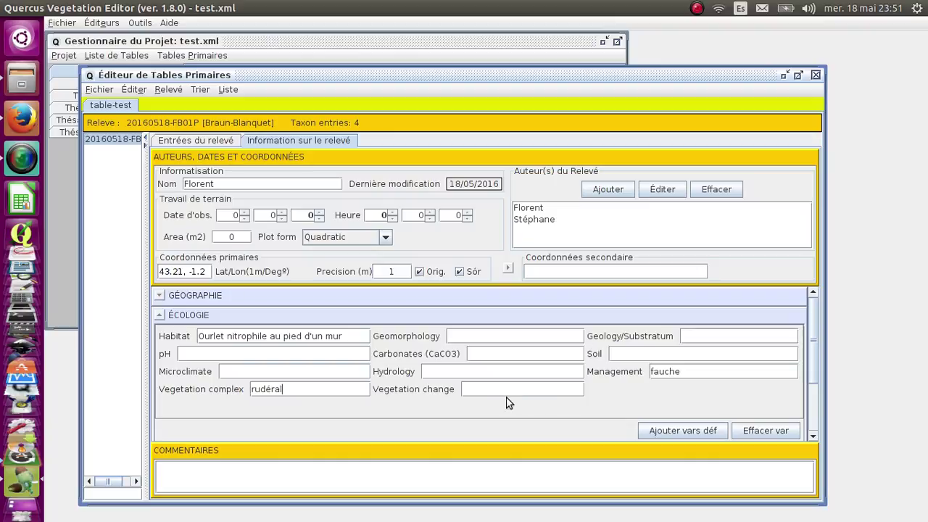
Look through the list of default ecology fields that can be added, without adding any.
click(675, 433)
scroll(395, 243, down, 1)
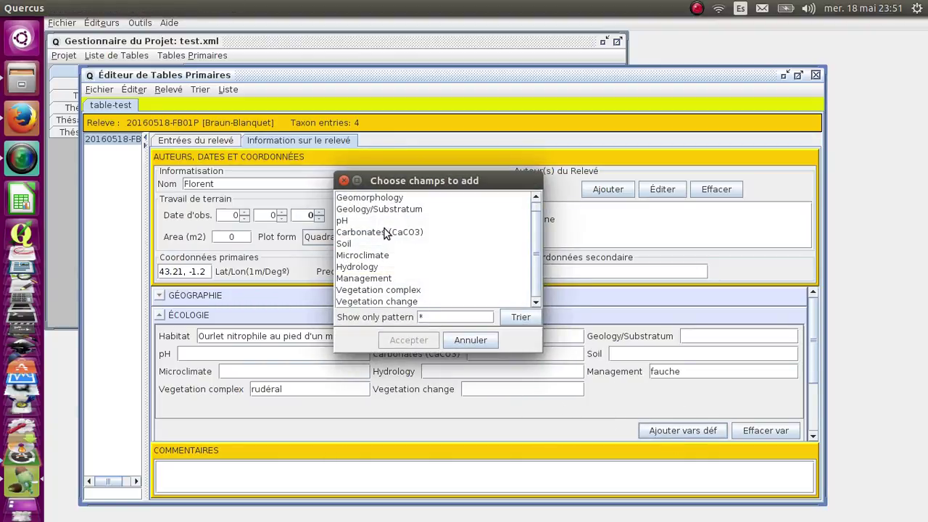
scroll(443, 285, up, 1)
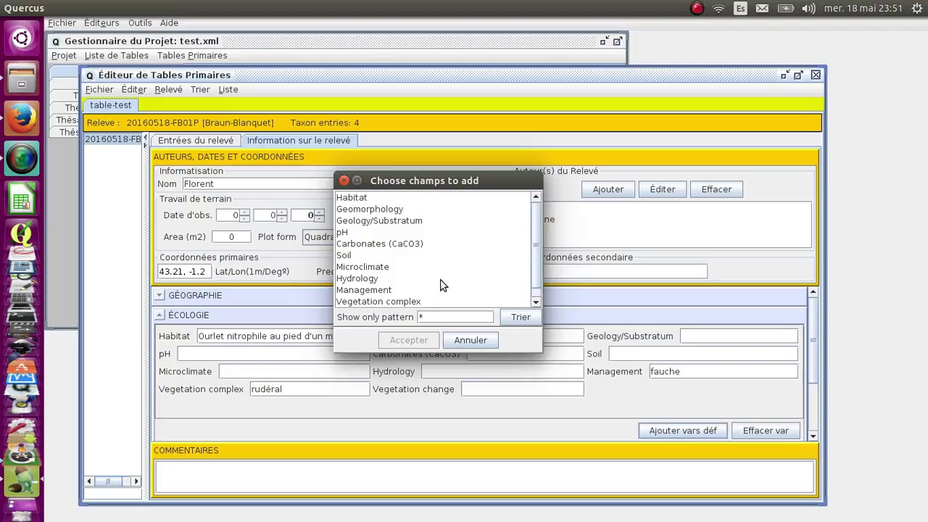
scroll(443, 285, down, 1)
scroll(443, 285, up, 1)
scroll(443, 285, down, 1)
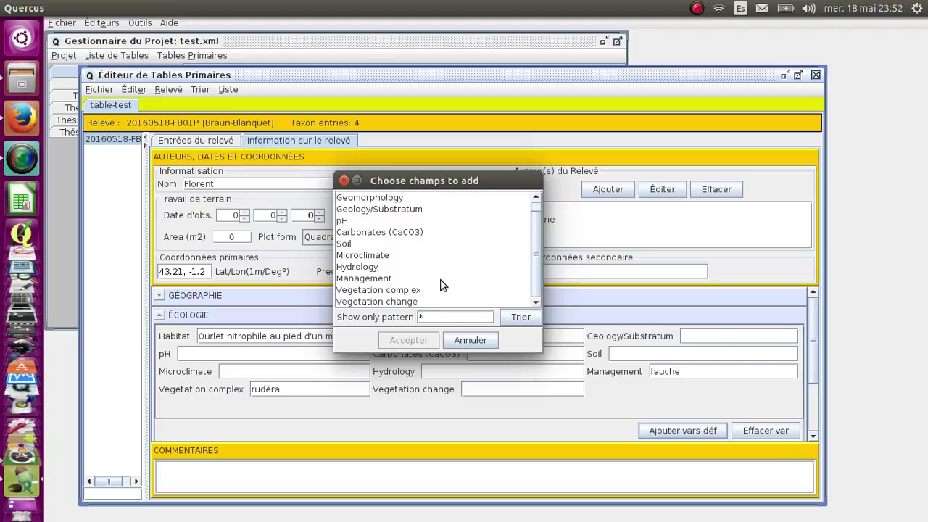
click(460, 342)
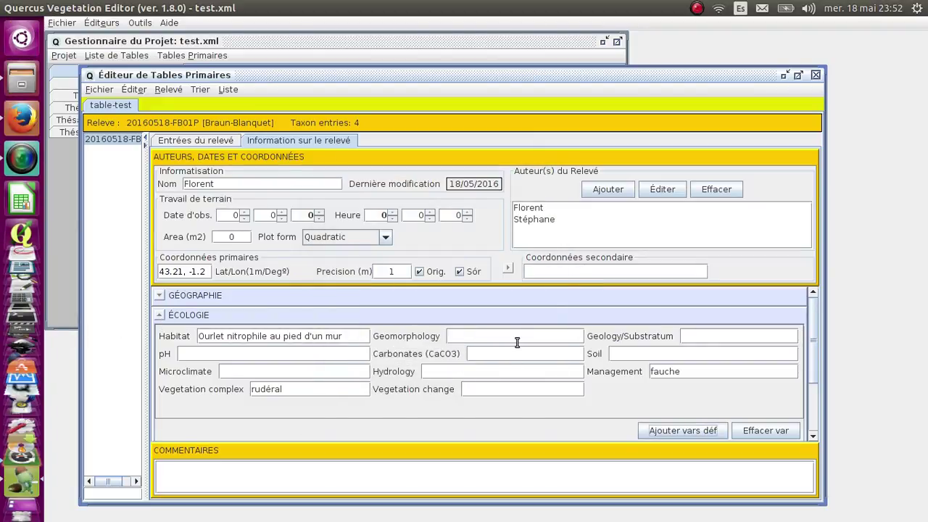
Collapse the ecology section and review the cover and height fields of the structure section.
click(160, 316)
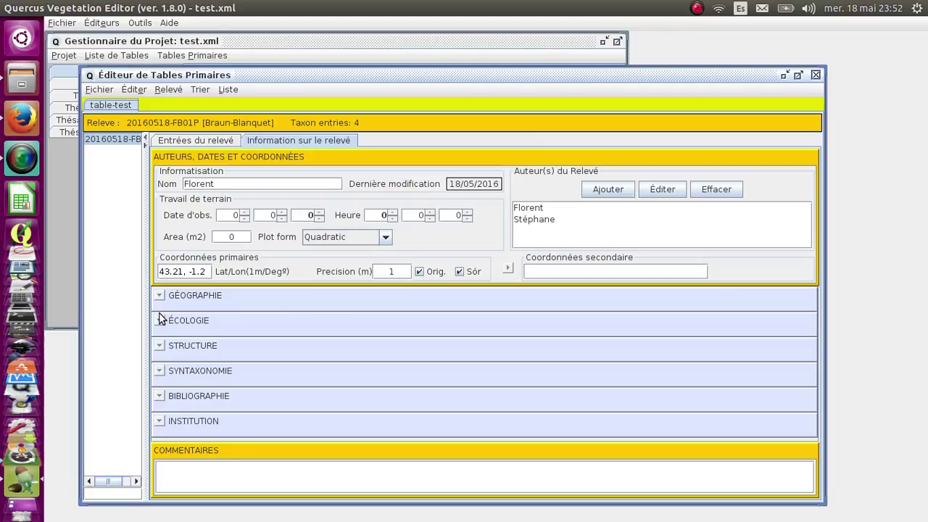
click(160, 346)
click(260, 357)
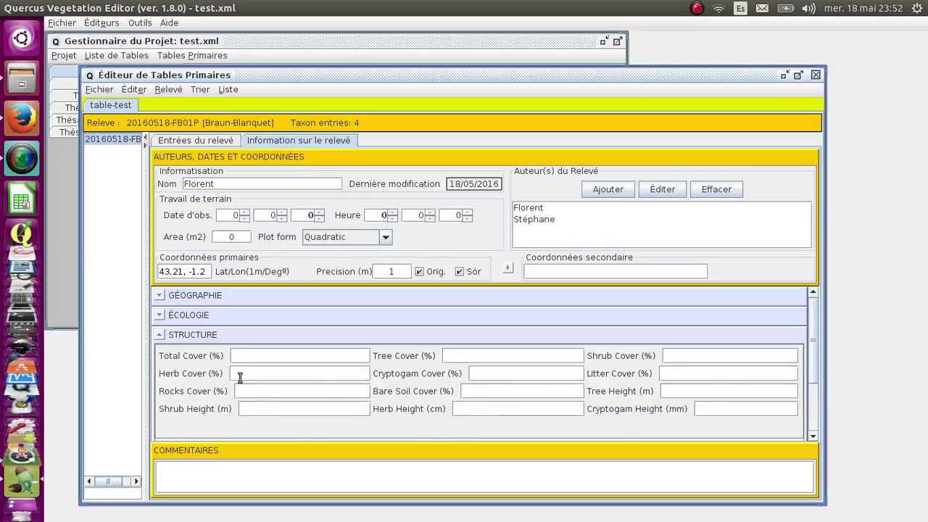
click(159, 334)
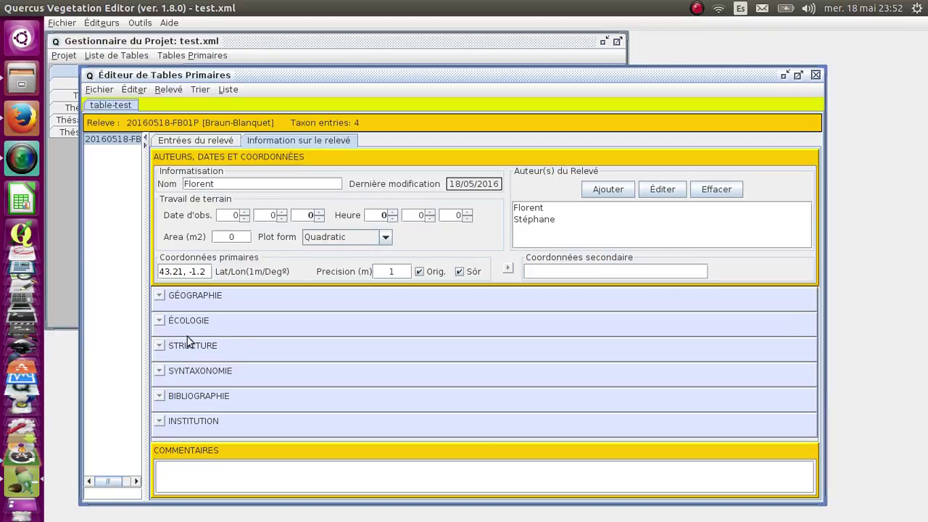
Try to set the relevé's original syntaxon to Galio-Urticetea in the syntaxonomy section.
click(160, 371)
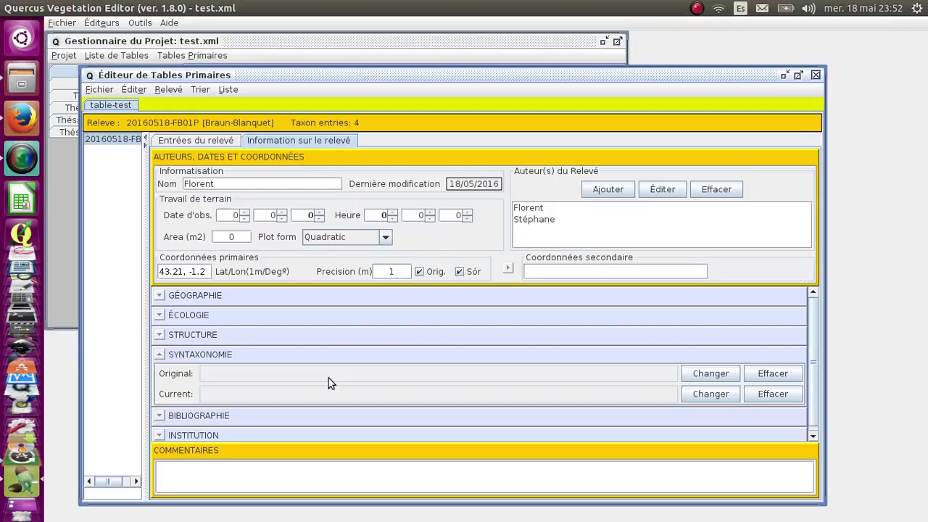
click(695, 377)
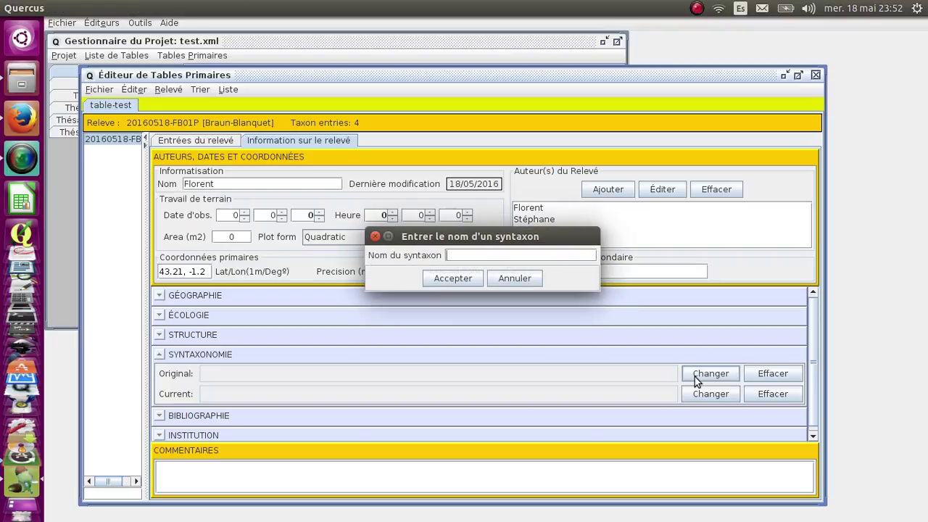
text(Galio-Urticetea)
click(452, 278)
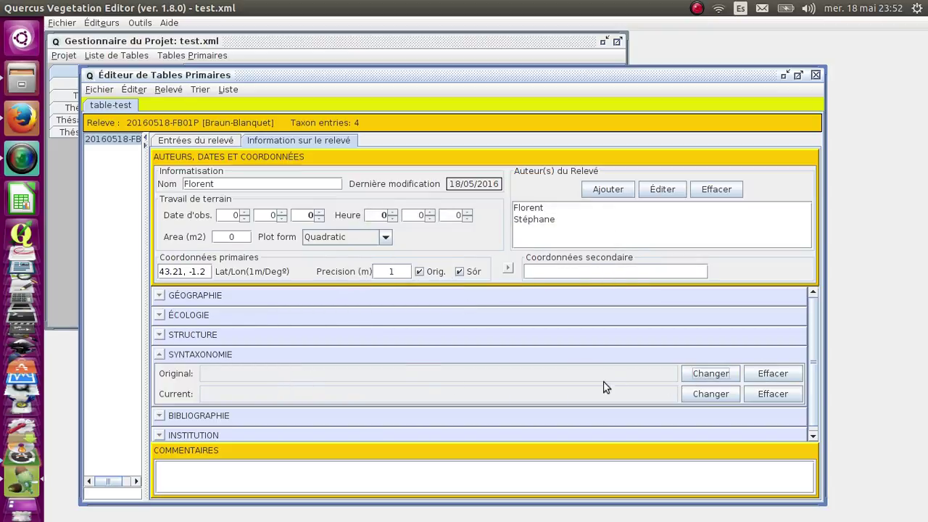
click(160, 355)
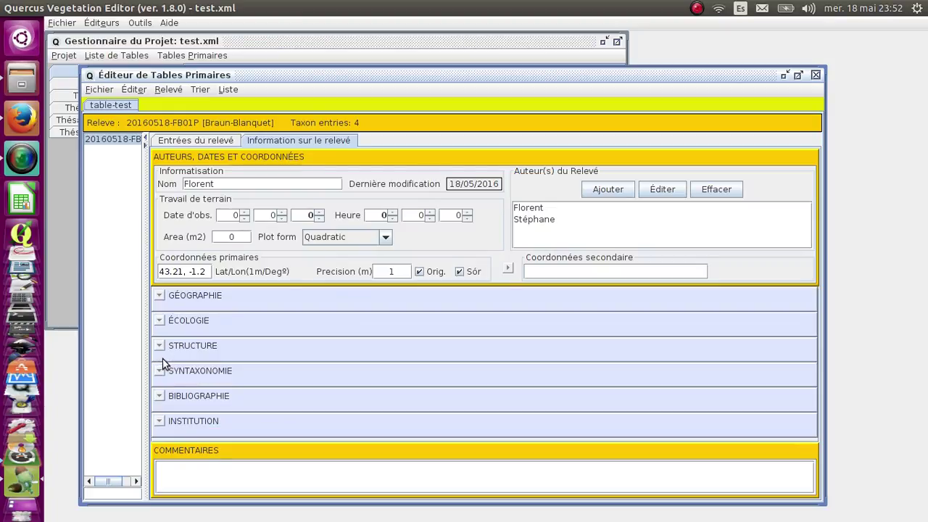
Review the relevé's bibliography fields and institution fields.
click(160, 396)
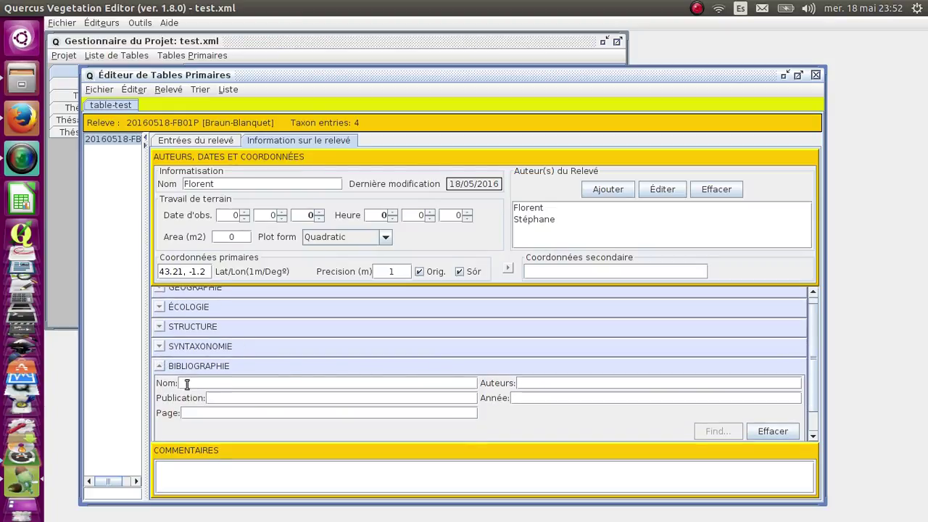
click(186, 382)
click(160, 366)
click(160, 421)
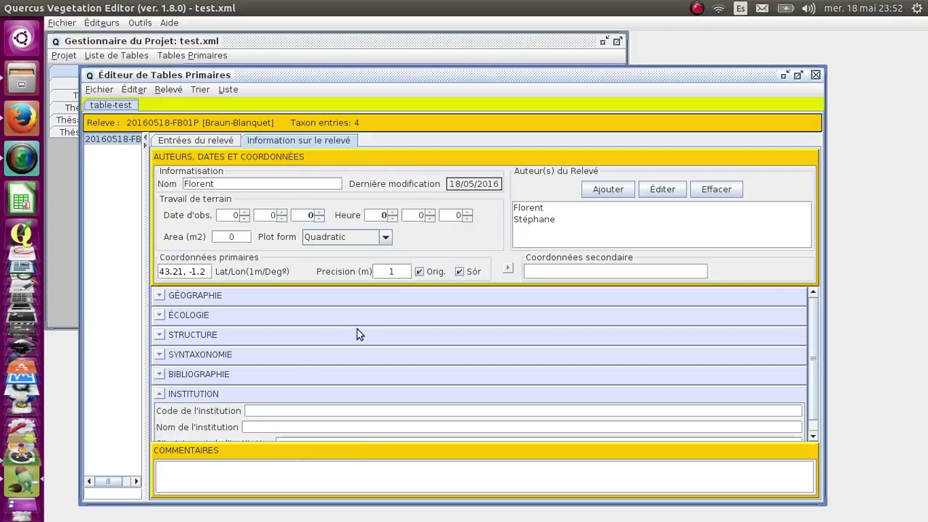
scroll(373, 318, down, 1)
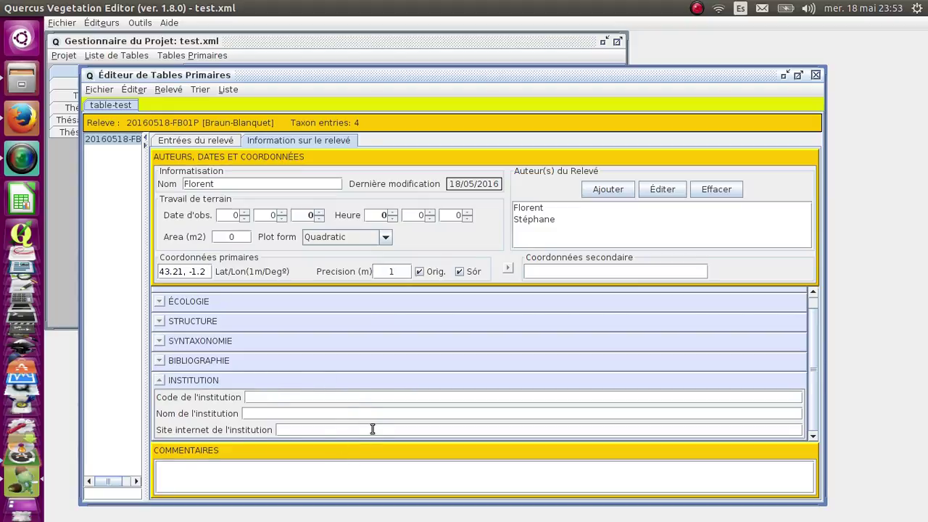
Enter the comment "sfgslfgsdfg" for the relevé and save the primary table.
click(349, 482)
text(sfgslfgsdfg)
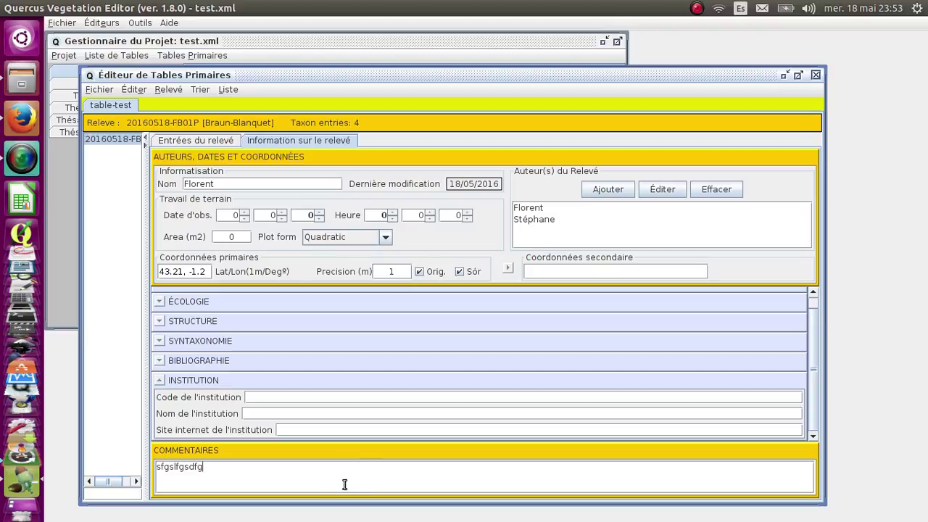
key(ctrl+s)
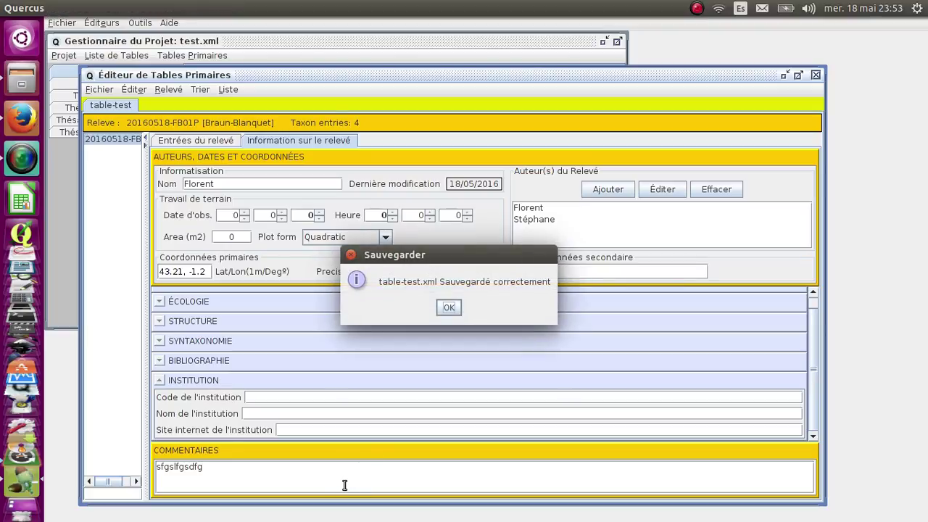
key(Return)
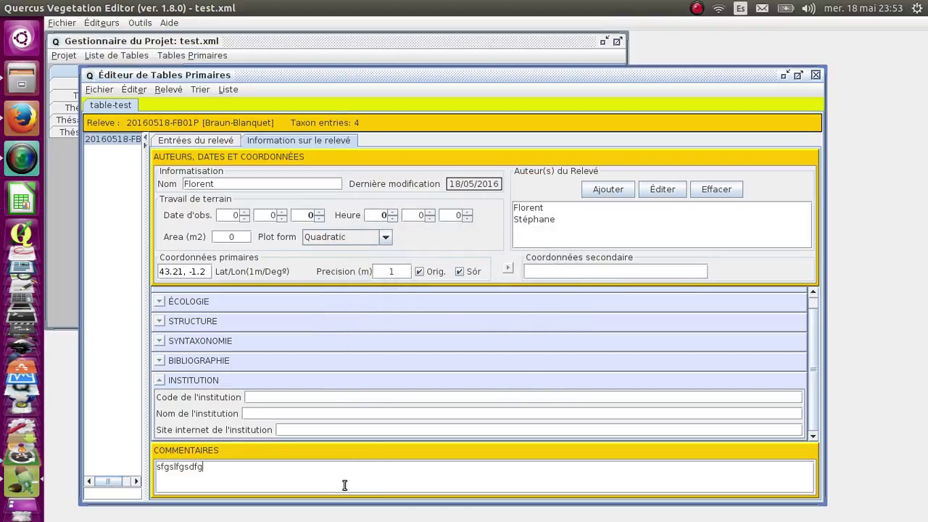
click(97, 89)
click(112, 130)
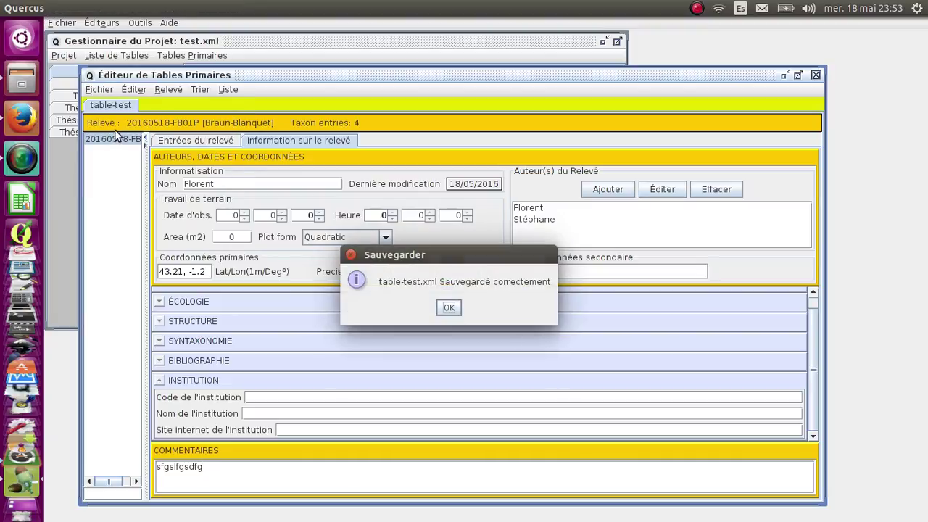
click(448, 306)
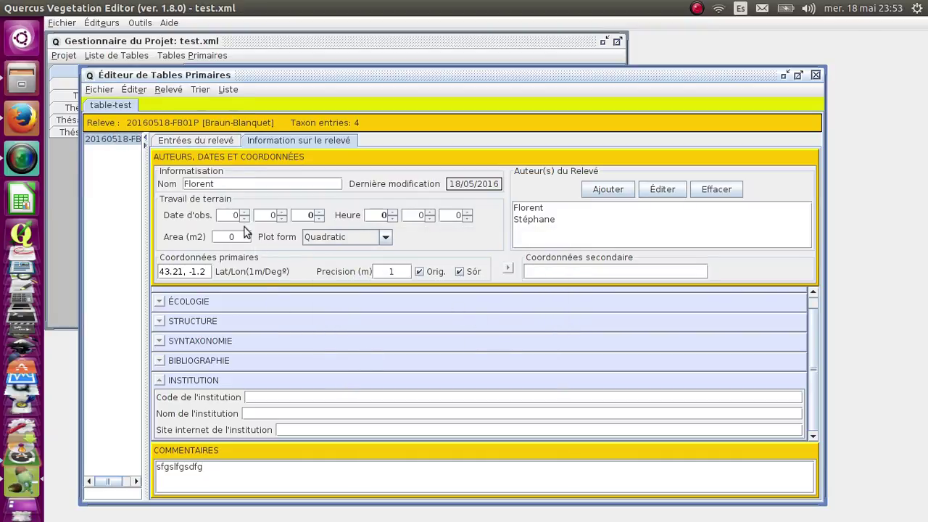
Return to the relevé entries and add a new relevé with the code 20160518-FB02P.
click(191, 142)
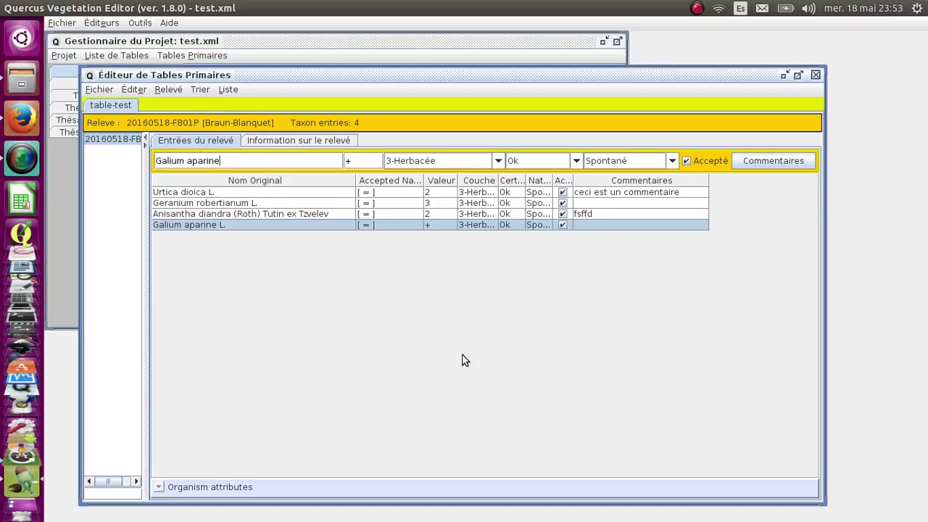
key(ctrl+n)
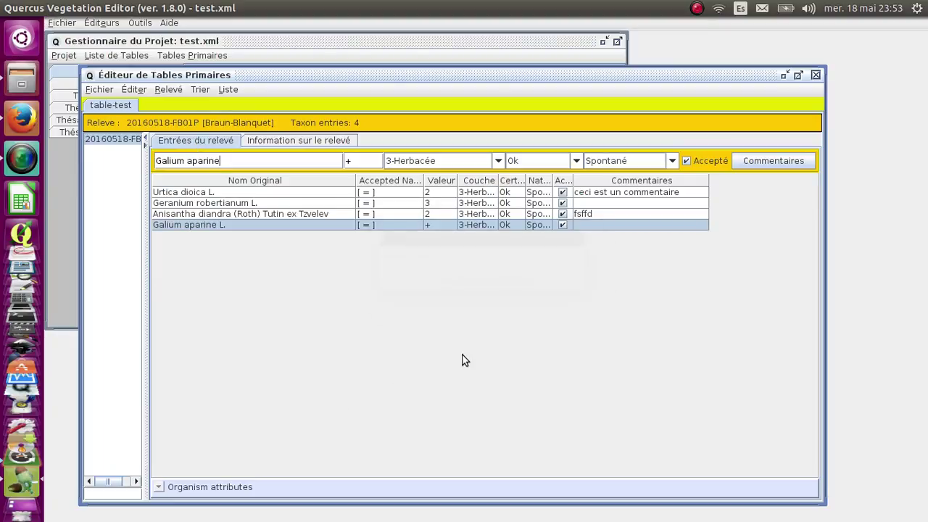
text(2015)
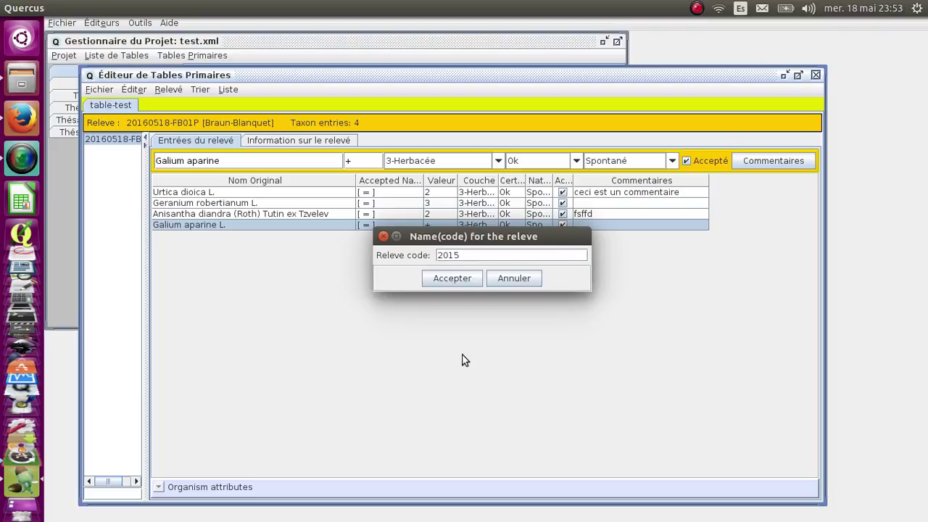
key(BackSpace)
text(60518-FB02P)
key(Return)
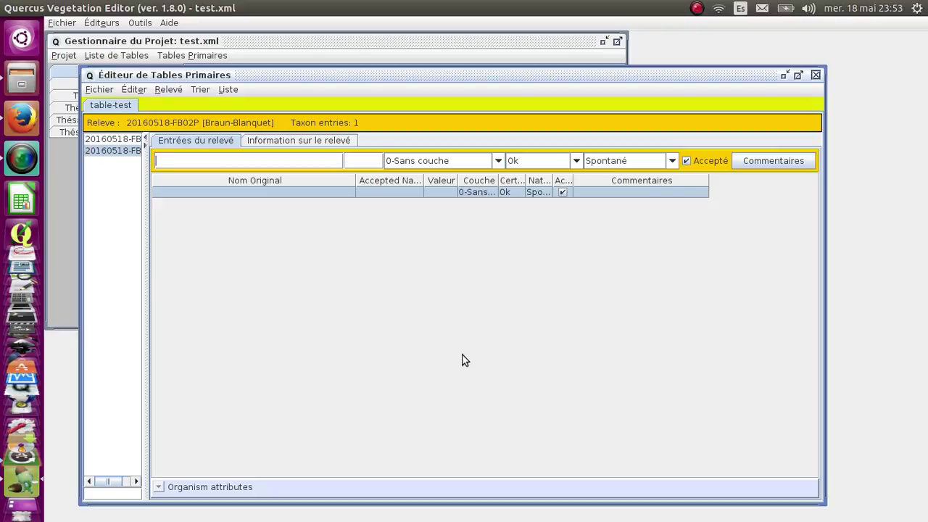
text(achill)
key(BackSpace)
key(BackSpace)
key(BackSpace)
key(BackSpace)
key(BackSpace)
key(BackSpace)
Enter Geranium molle in the new relevé with value 1 and layer 3-Herbacée, and start another entry.
text(Geran moll)
key(Return)
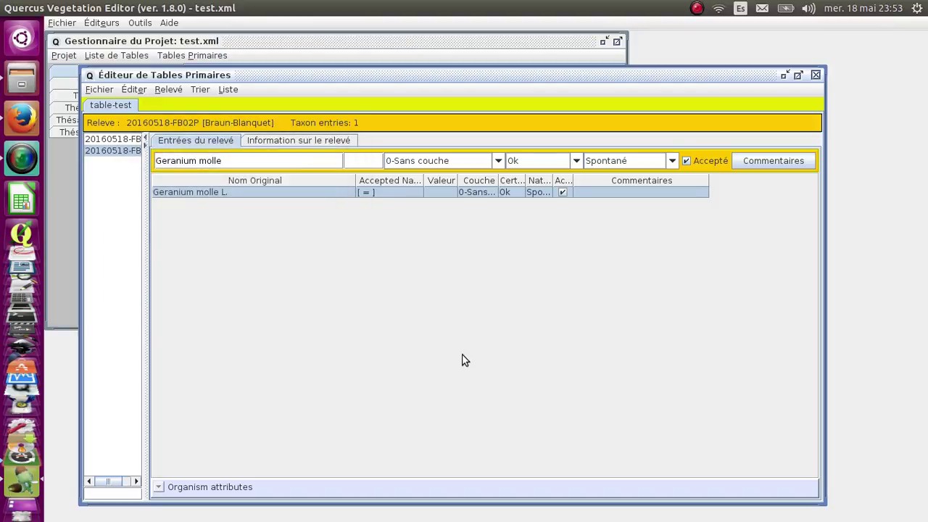
text(1)
key(Tab)
key(3)
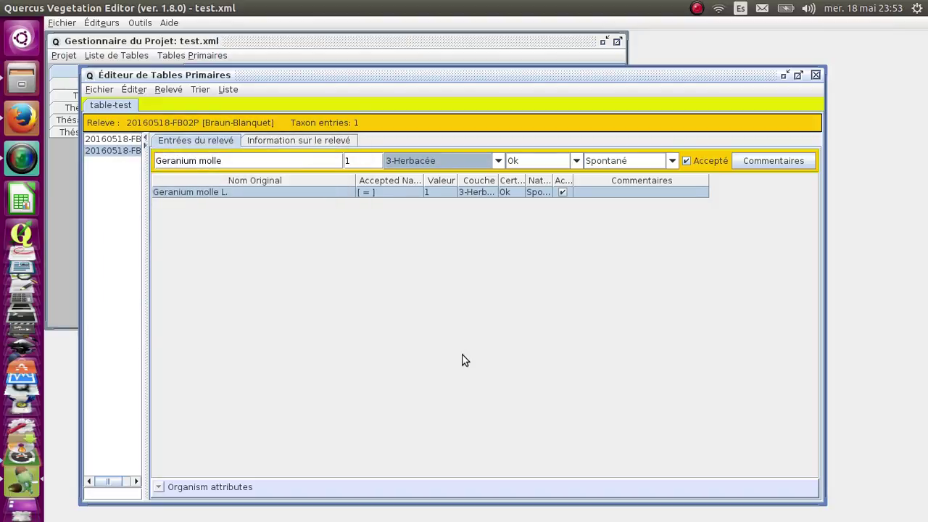
key(Return)
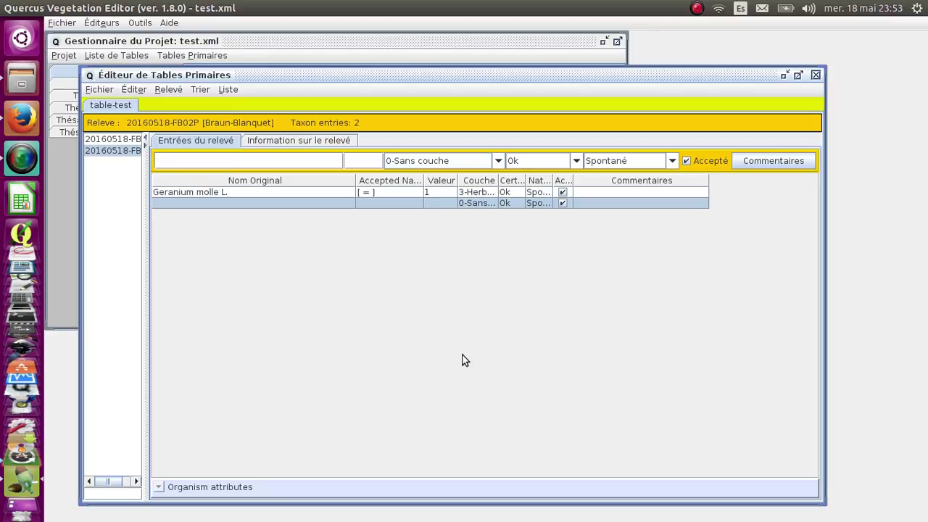
Enter Urtica dioica with value 2 and layer 3-Herbacée, and save the primary table.
text(Urtic di)
key(Tab)
key(Return)
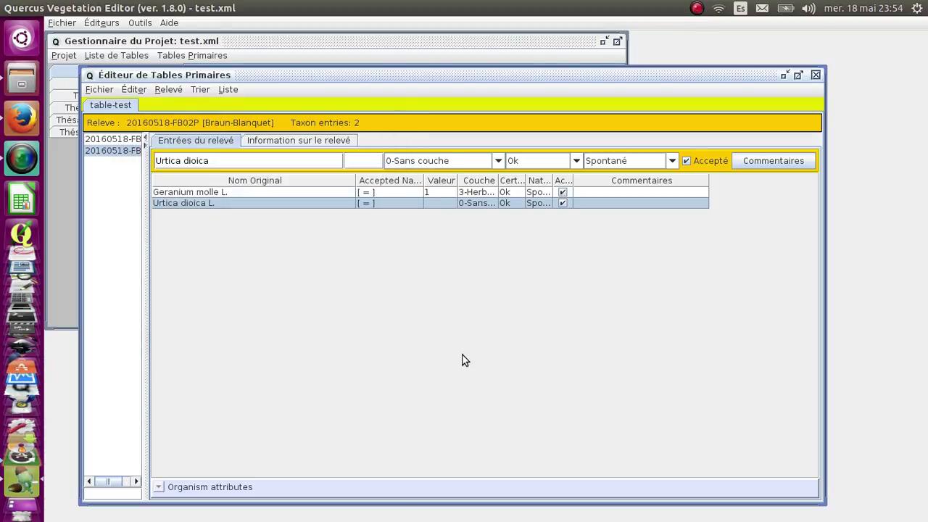
text(2)
key(Tab)
key(3)
key(ctrl+s)
key(Return)
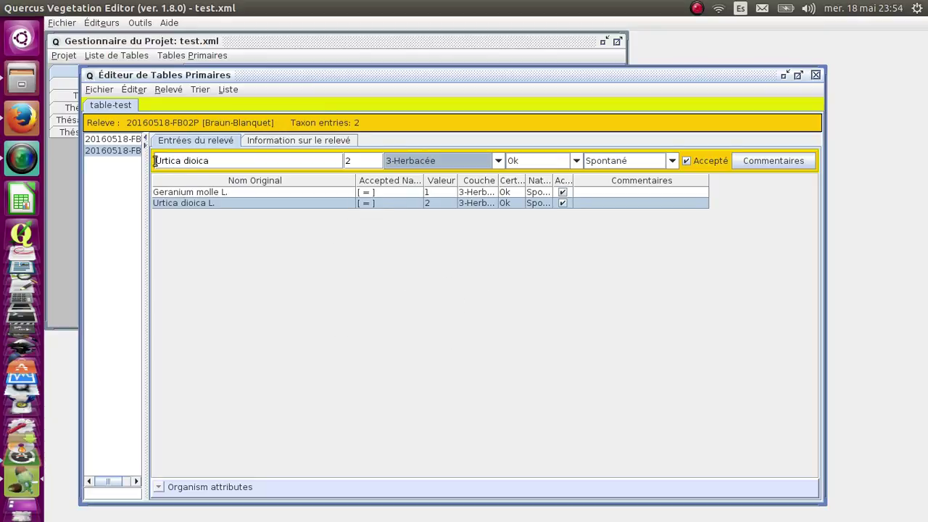
Change the editing mode to the relevé information table and on to the combined taxon-by-relevé table.
click(134, 90)
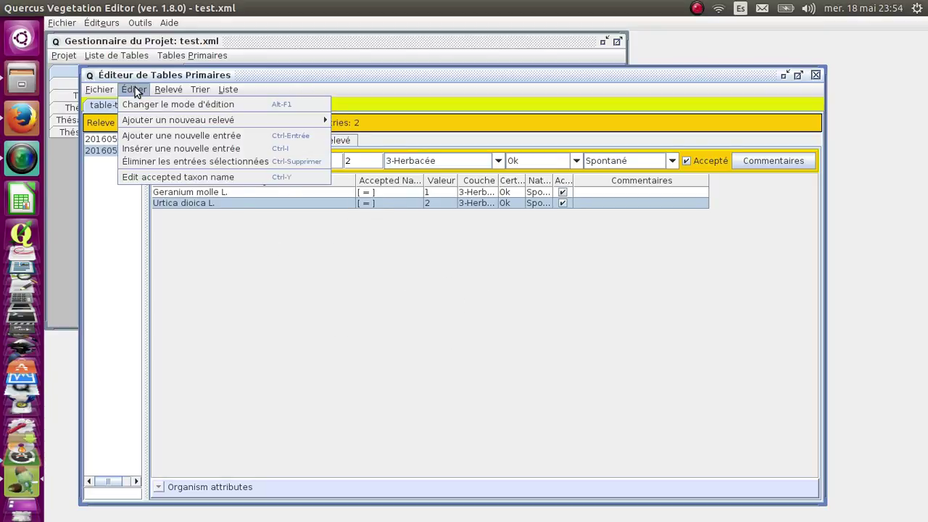
click(135, 105)
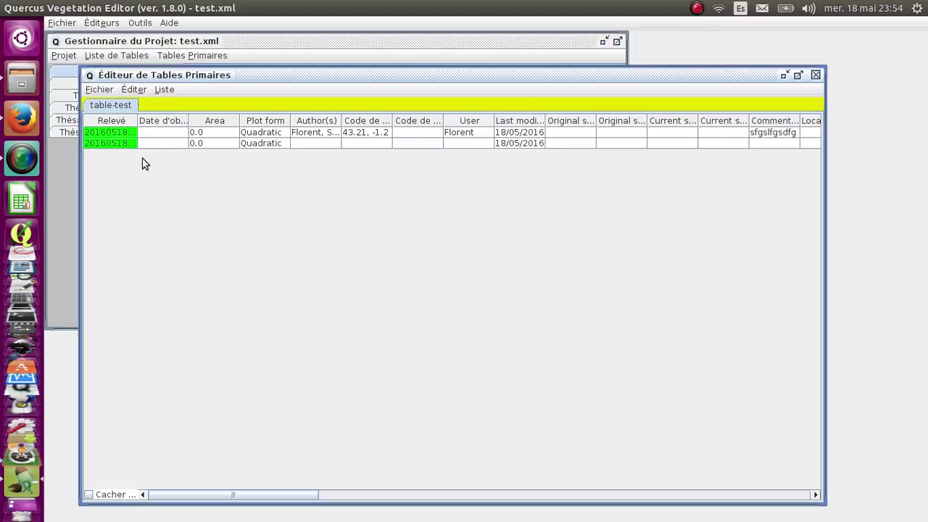
click(135, 90)
click(139, 104)
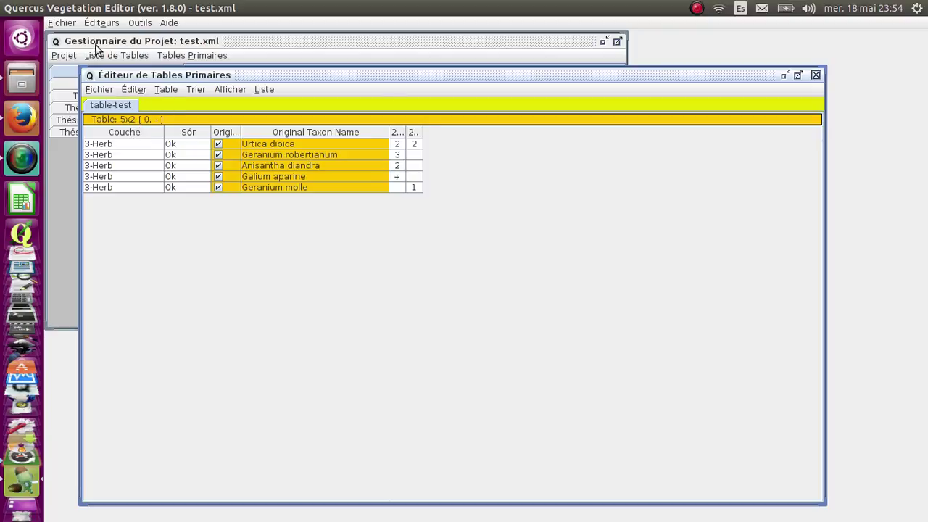
Check the table's display options and highlight the Urtica dioica and Geranium robertianum rows one after the other.
click(232, 91)
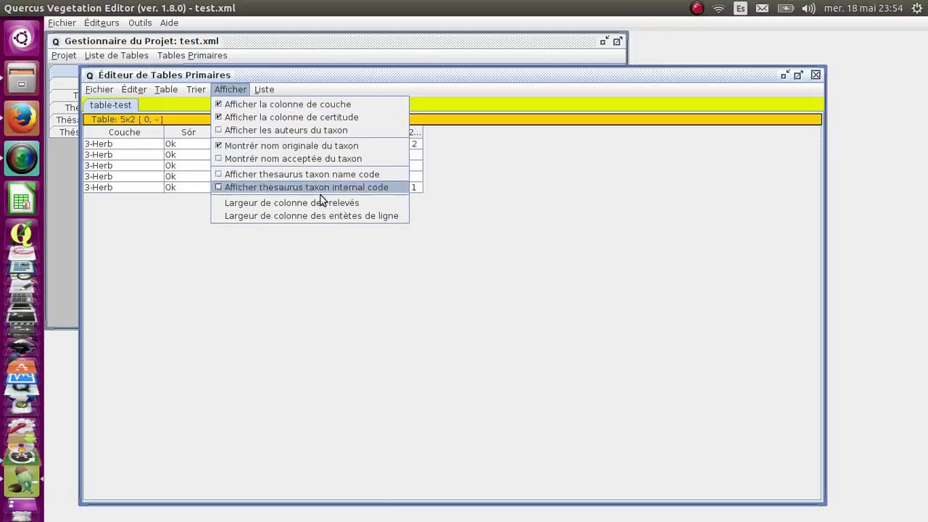
click(295, 294)
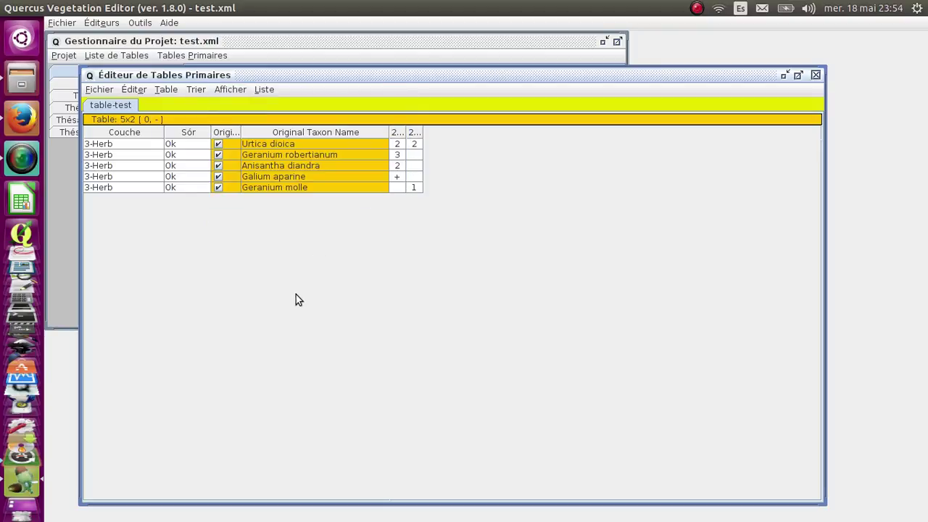
click(116, 145)
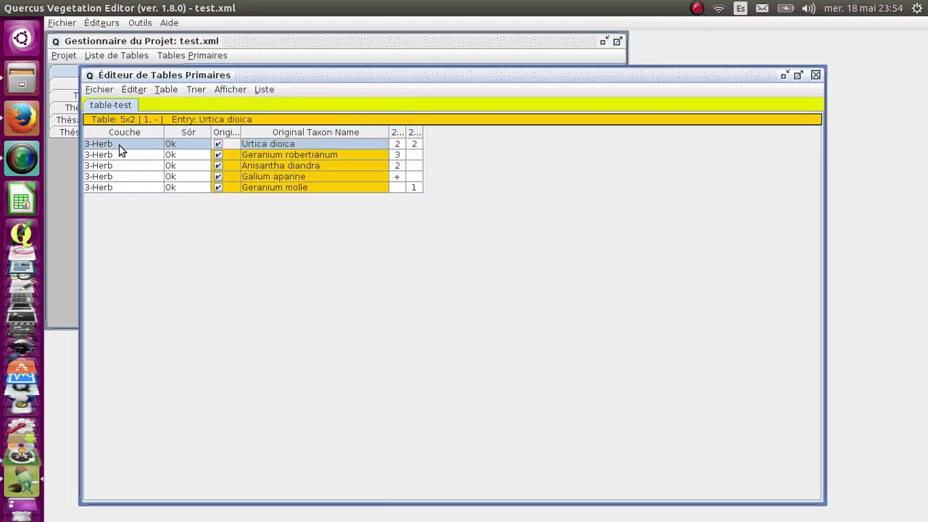
click(125, 155)
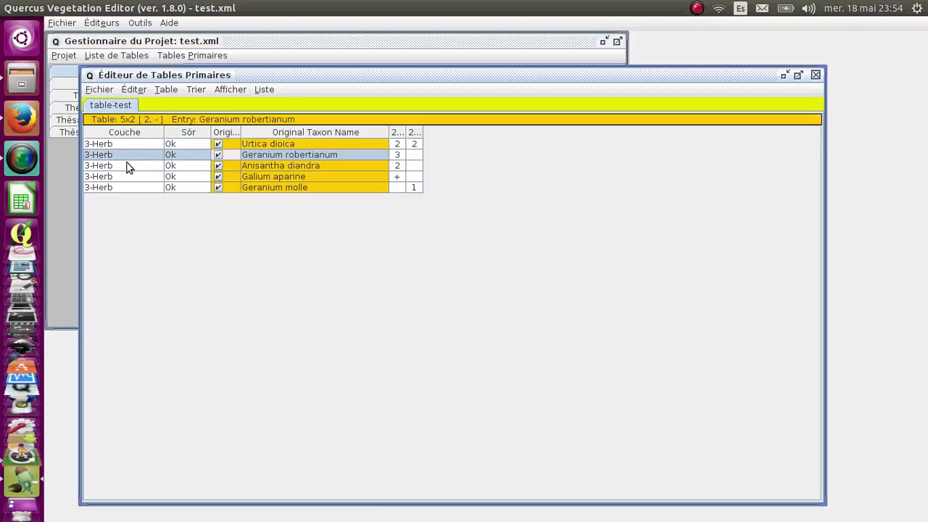
Copy the whole combined table and paste it into a LibreOffice Calc sheet with the automatic import language.
click(127, 165)
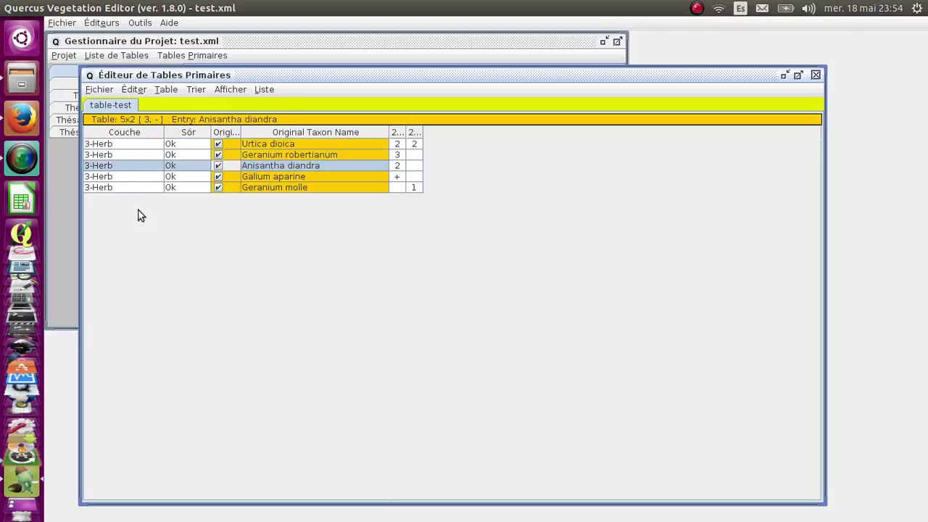
shift+click(132, 157)
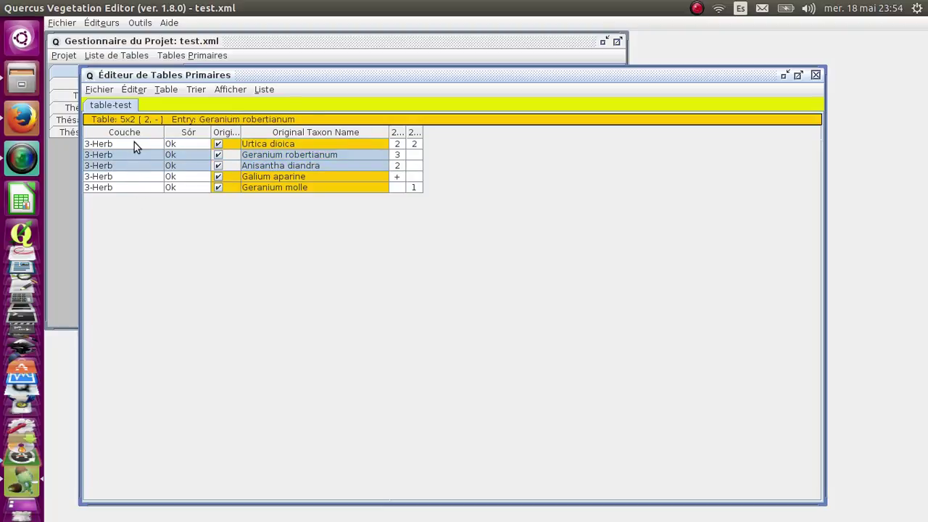
shift+click(134, 144)
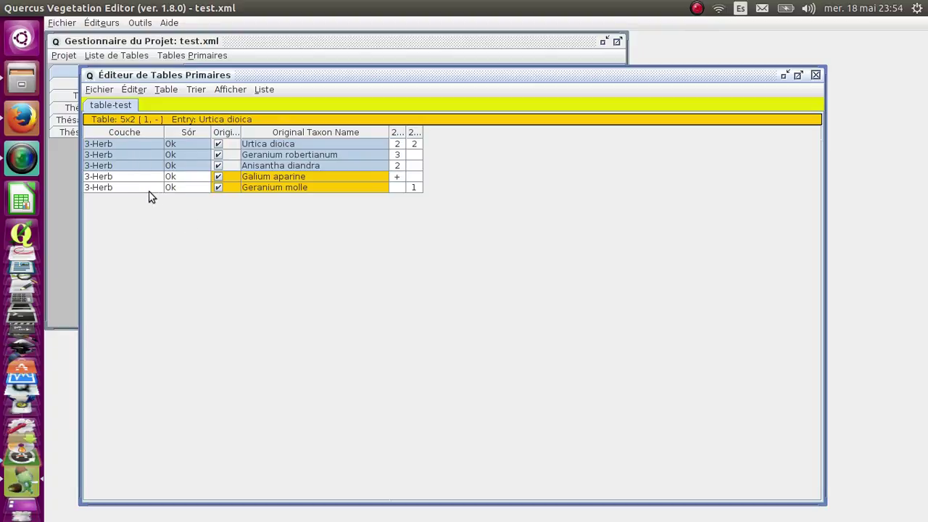
key(ctrl+a)
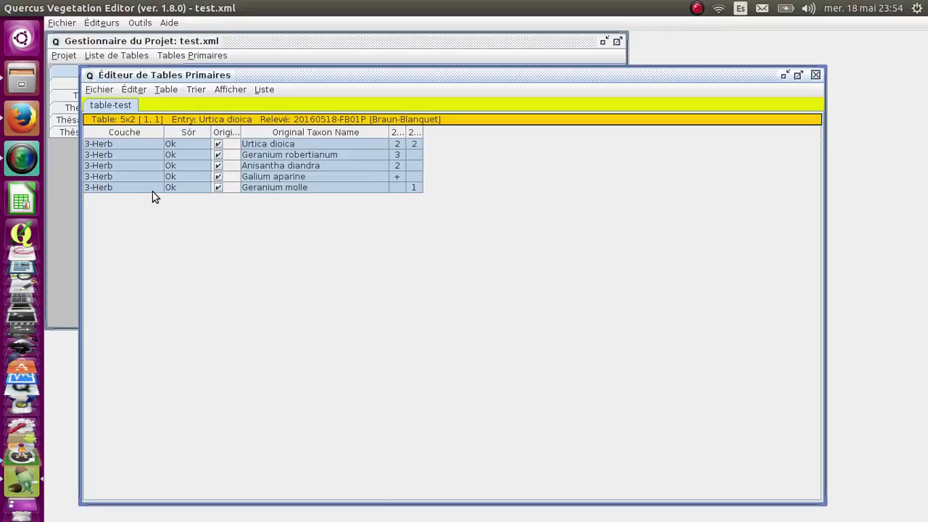
click(21, 200)
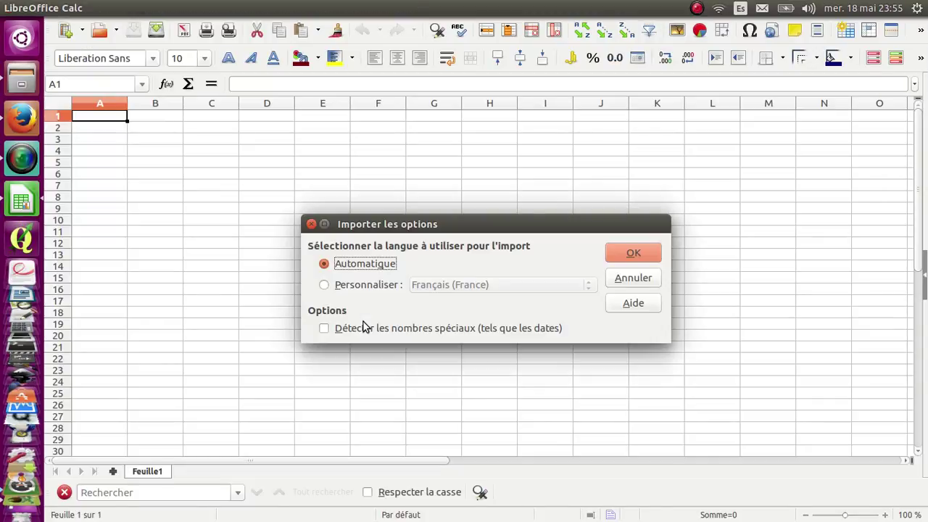
click(634, 253)
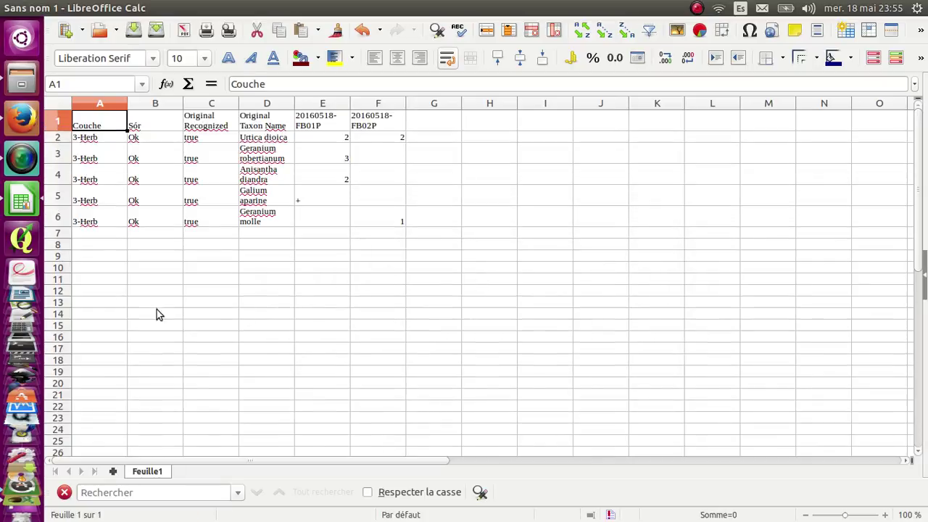
Go through the pasted columns A to F and widen the Original Taxon Name column so names fit on one line.
click(100, 104)
click(164, 105)
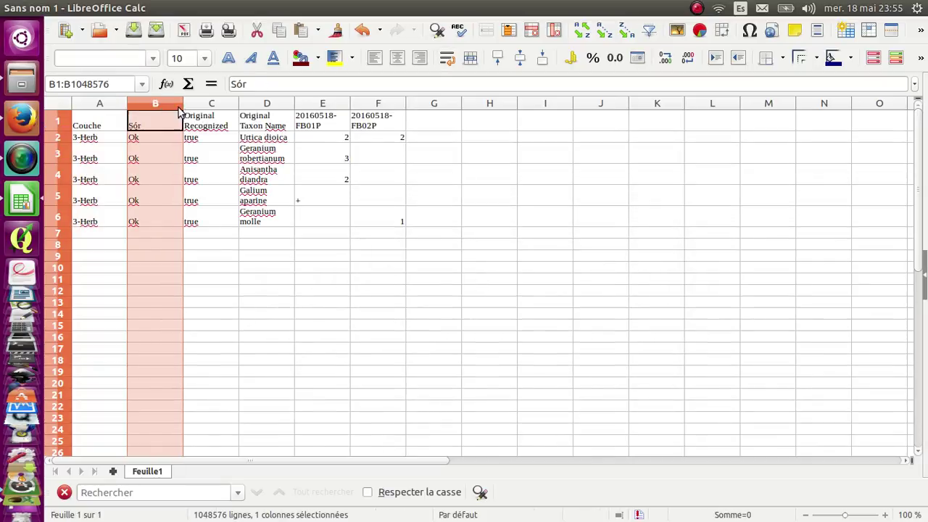
click(211, 104)
click(281, 102)
click(321, 104)
click(380, 105)
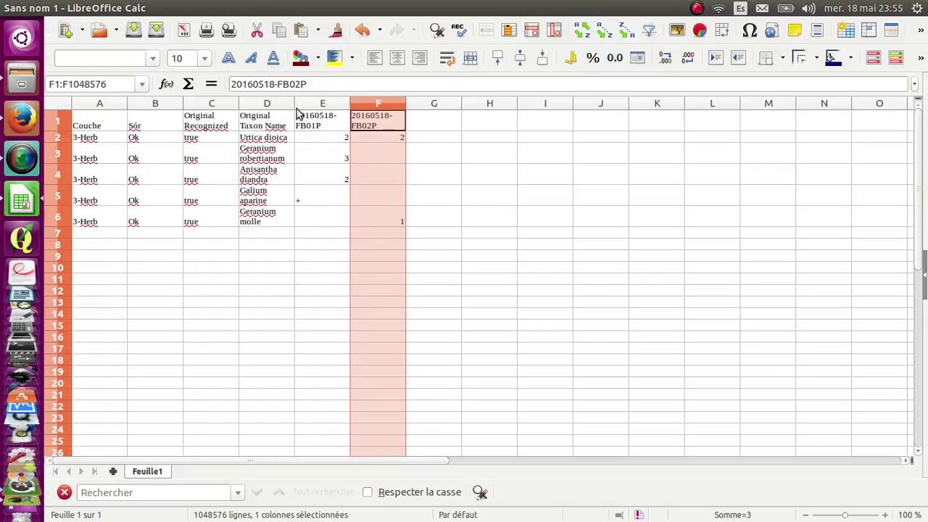
drag(295, 104, 386, 102)
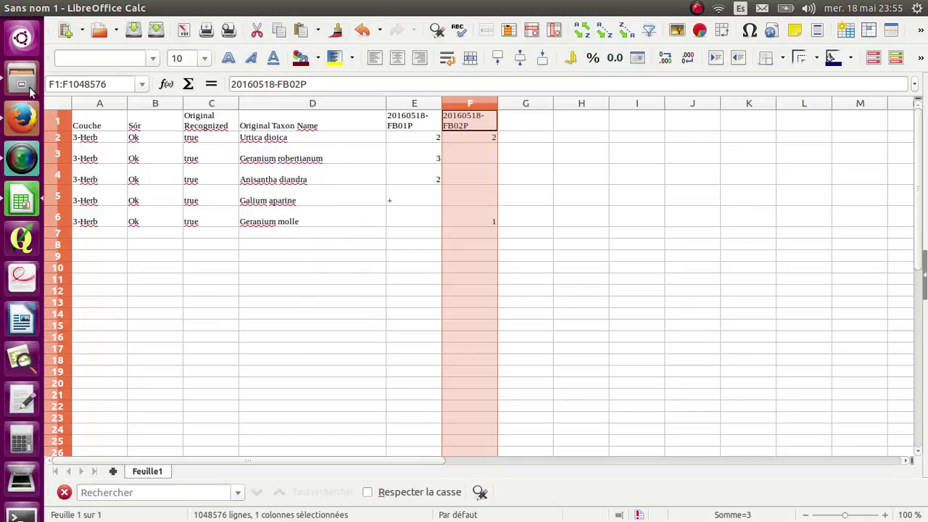
Switch back to Quercus Vegetation Editor and show the taxon authors in the combined table.
click(23, 121)
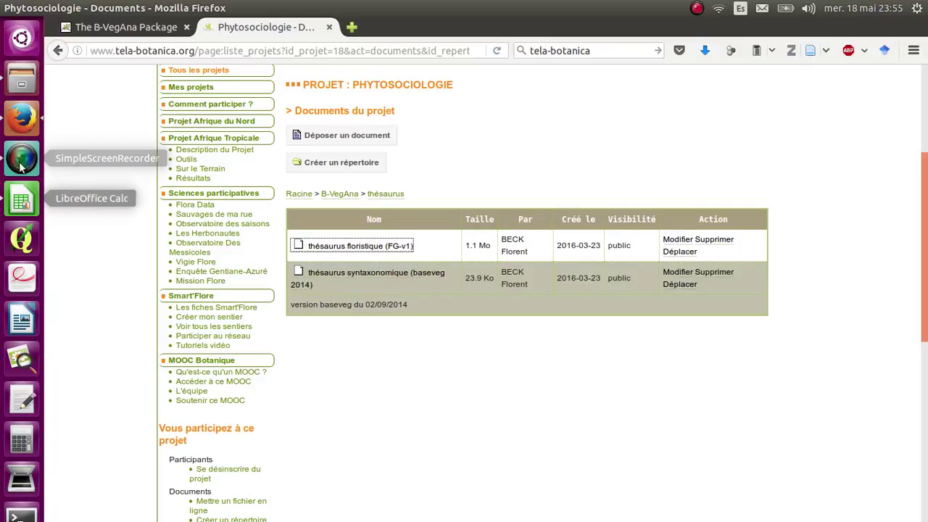
click(21, 201)
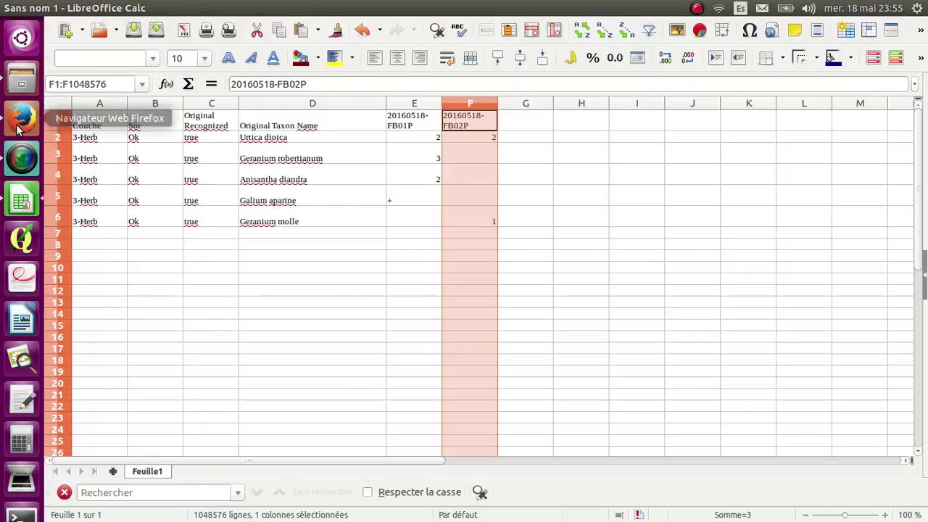
click(22, 122)
drag(23, 415, 22, 116)
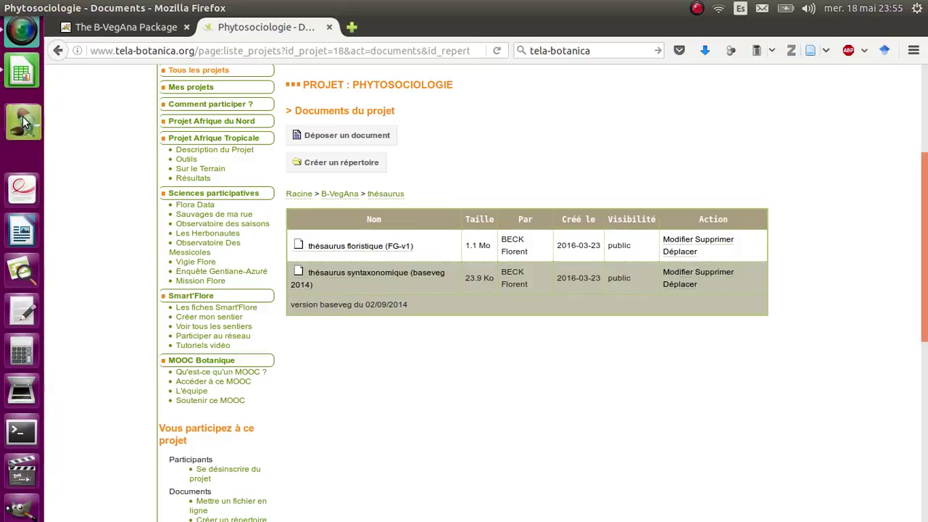
click(20, 120)
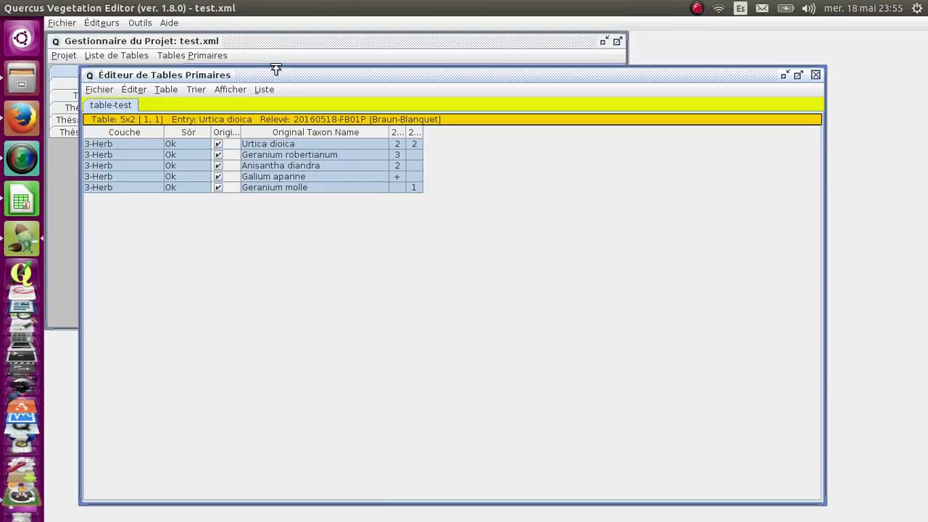
click(226, 89)
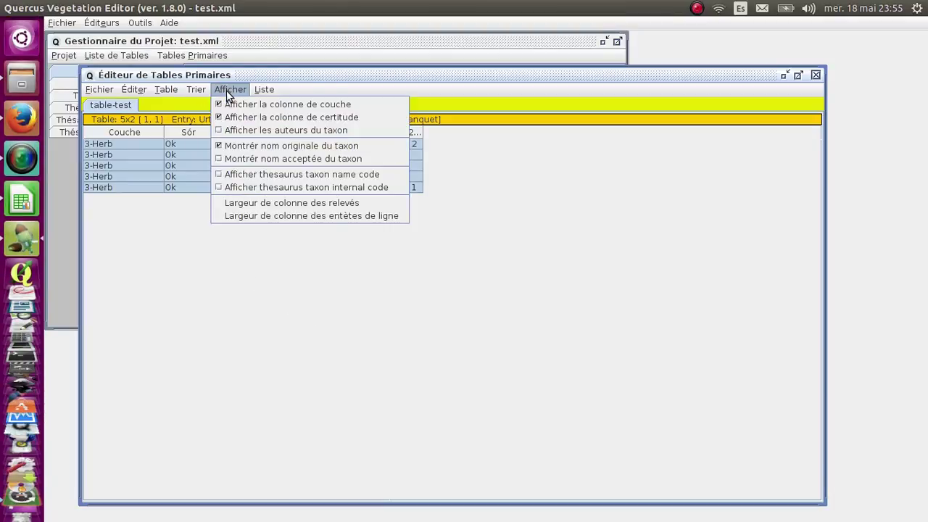
click(277, 131)
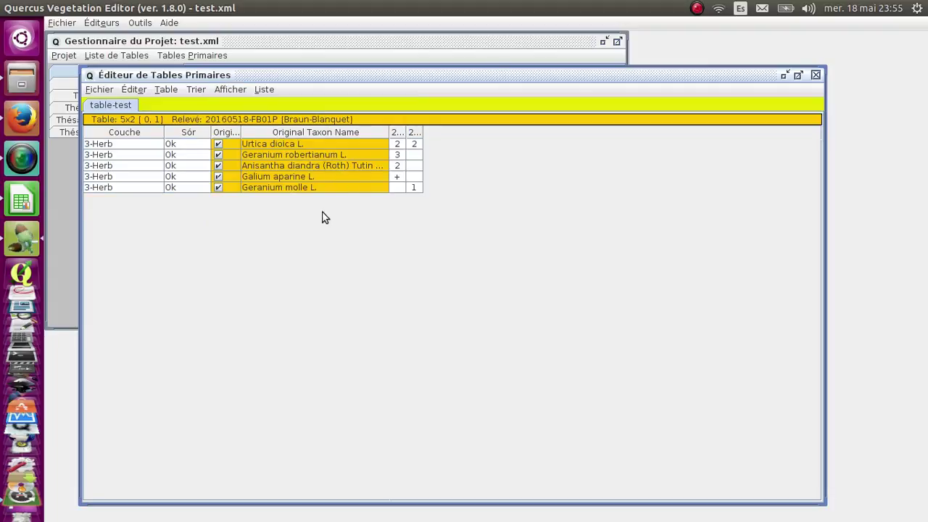
Copy the whole table with authors and paste it at A1 in Calc in place of the cleared sheet contents, using the automatic import language.
key(ctrl+a)
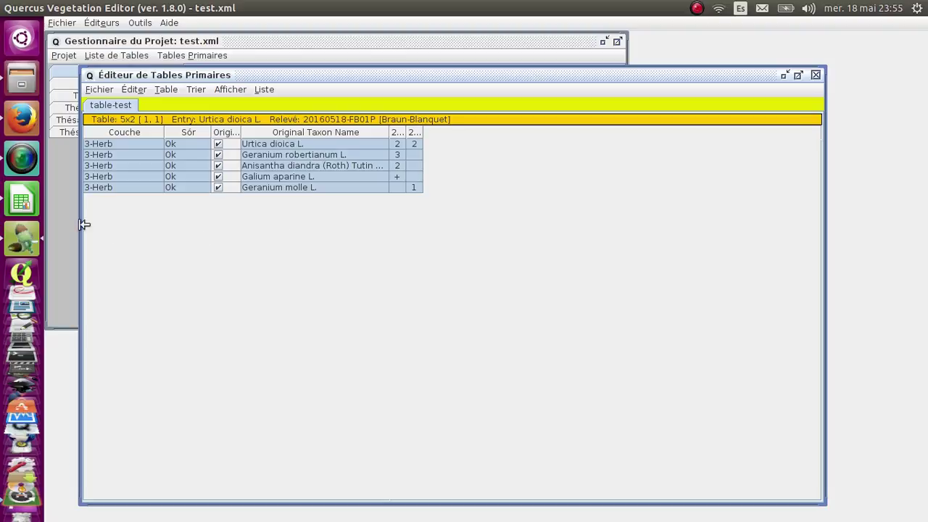
key(alt+Tab)
click(63, 111)
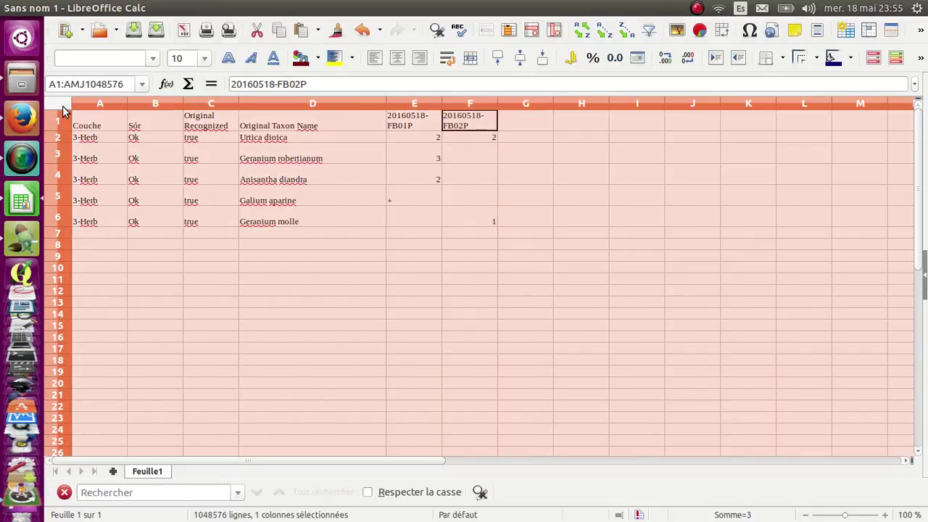
key(Delete)
click(90, 120)
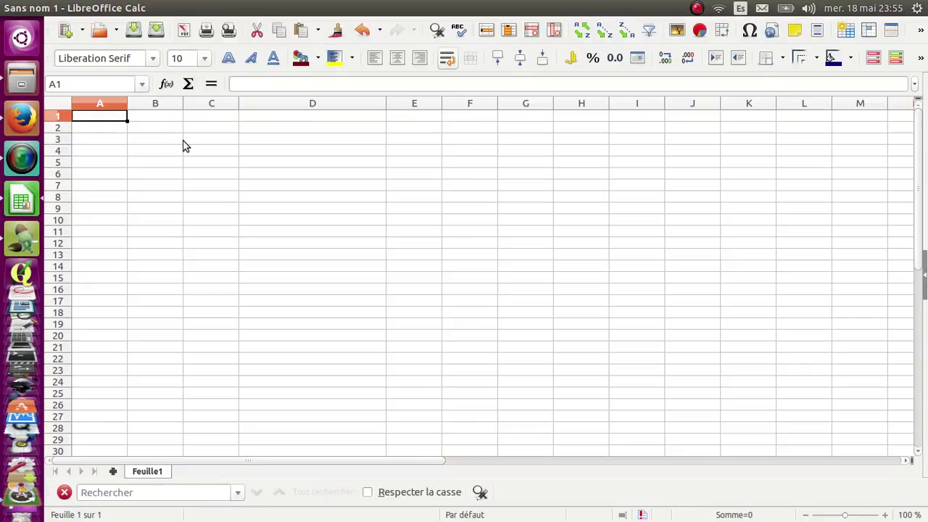
key(ctrl+v)
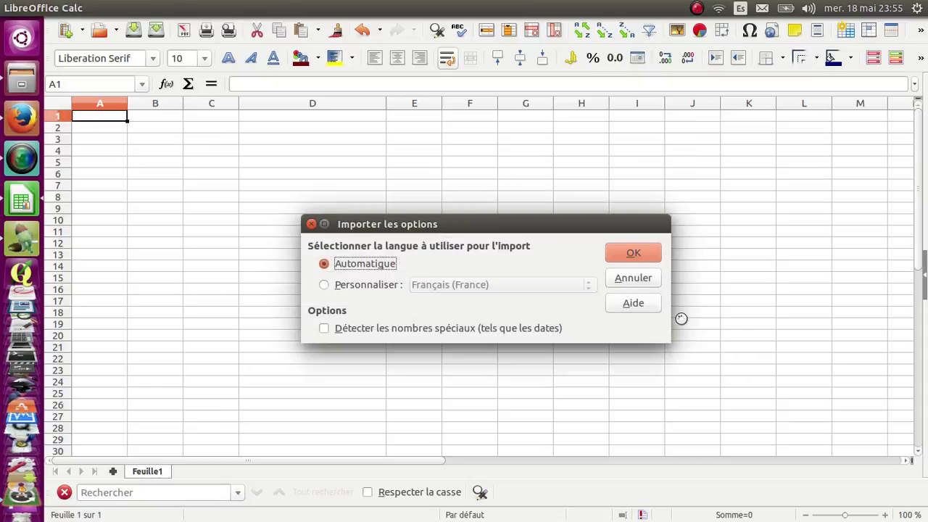
click(639, 259)
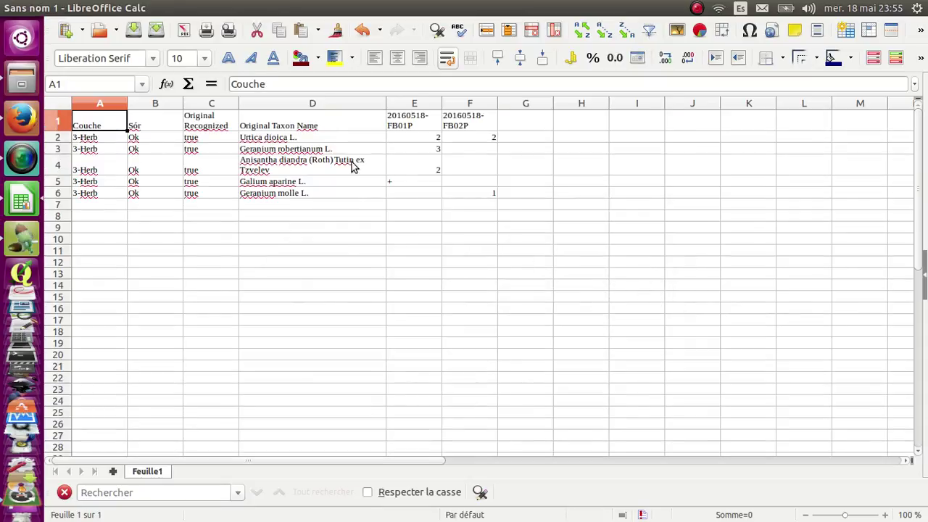
Examine the pasted taxon names with authors and the values in the two relevé columns, 20160518-FB01P and 20160518-FB02P.
click(287, 137)
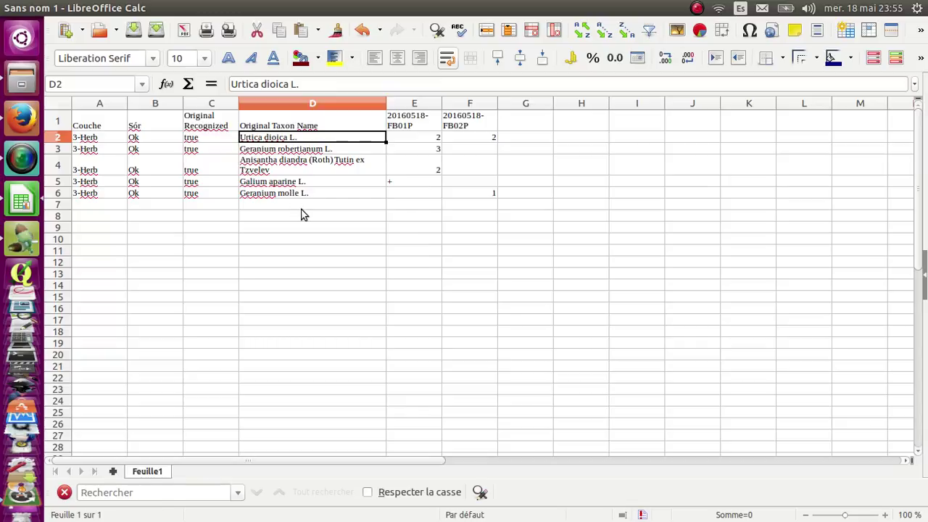
click(415, 104)
drag(414, 106, 460, 114)
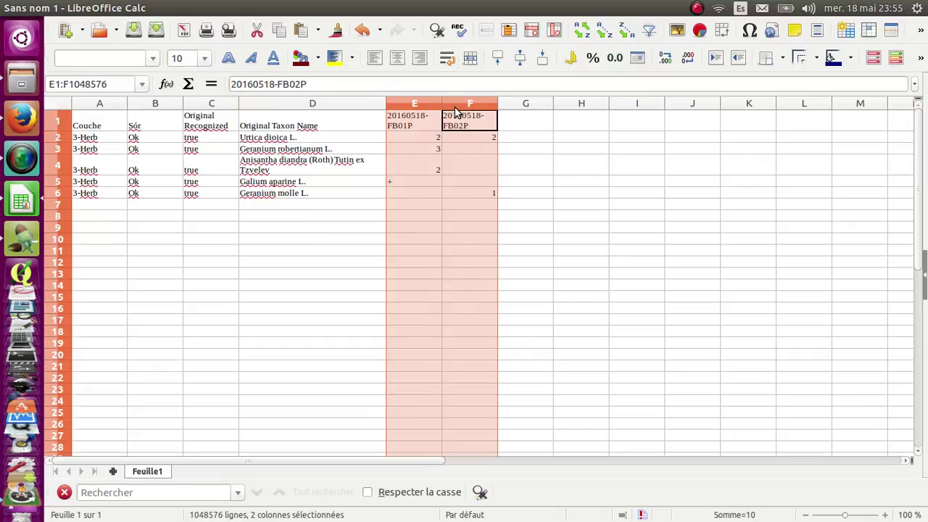
click(411, 128)
key(Tab)
key(Return)
key(Return)
key(Return)
key(Return)
key(Return)
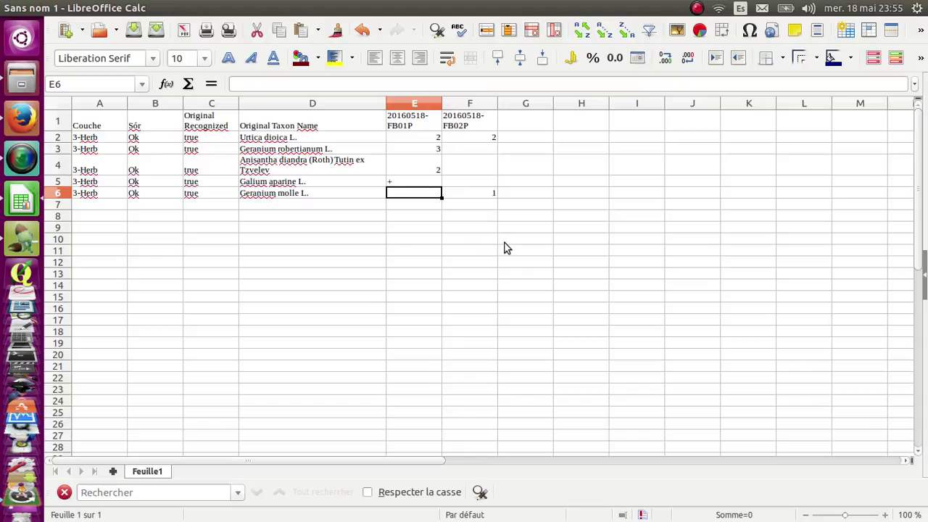